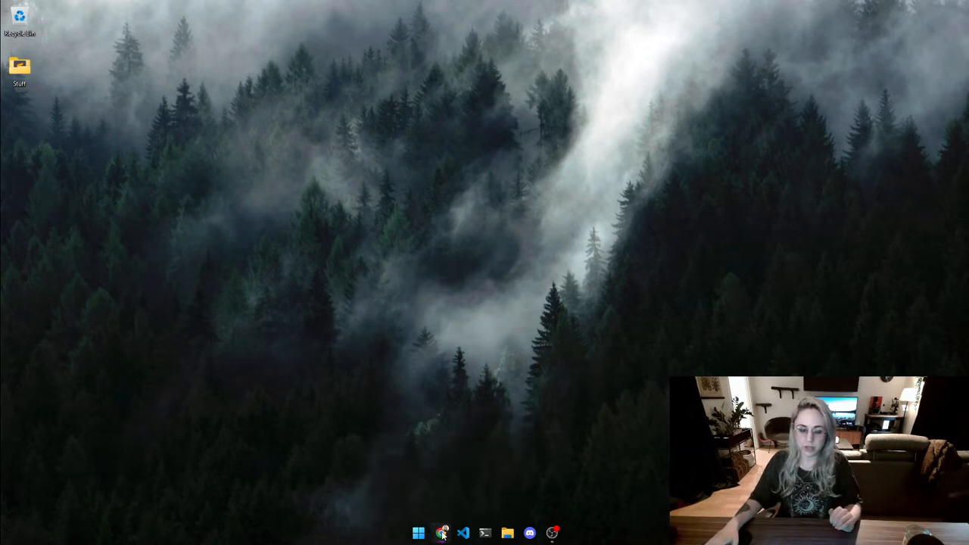
Step: Launch Chrome with a chosen browser profile in a fresh window
{"action": "right_click", "coordinate": [443, 533]}
{"action": "left_click", "coordinate": [447, 474]}
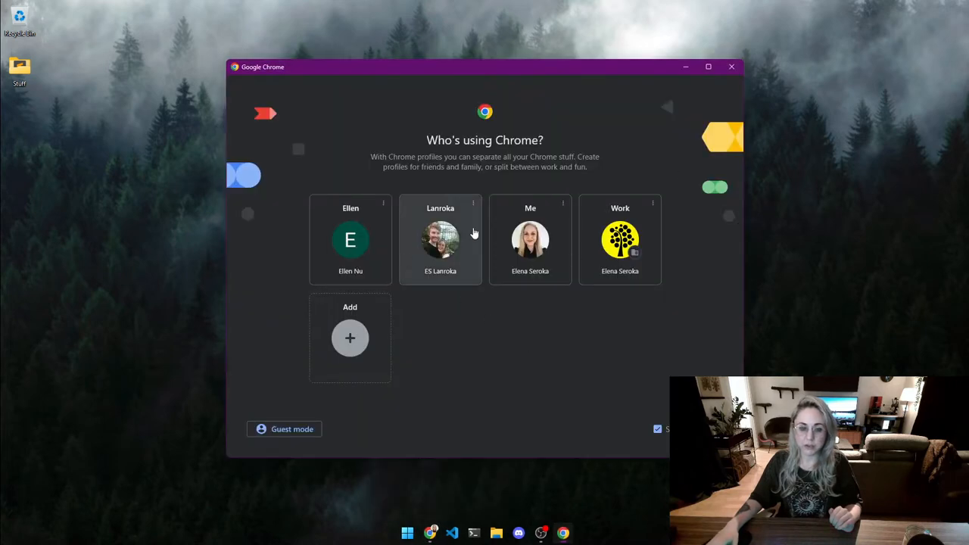
{"action": "left_click", "coordinate": [380, 249]}
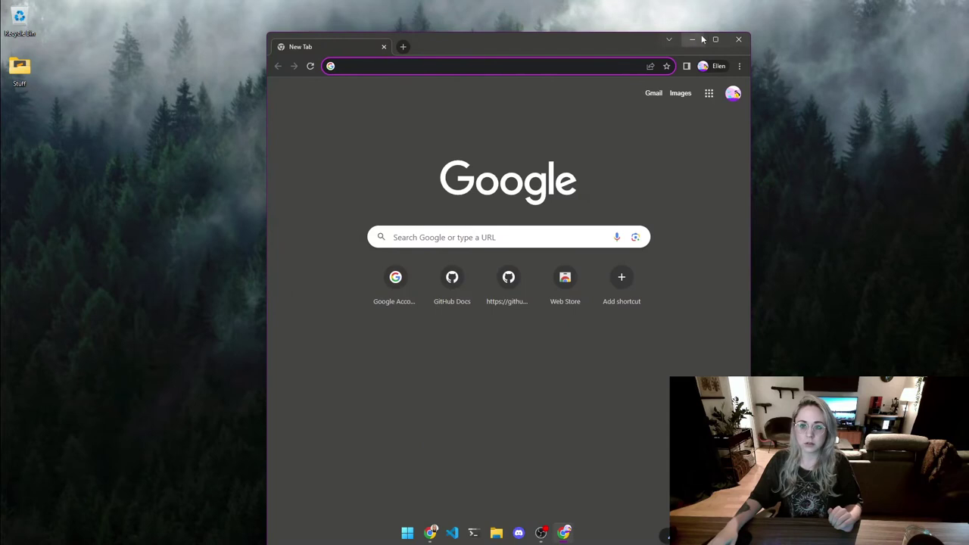
{"action": "double_click", "coordinate": [458, 47]}
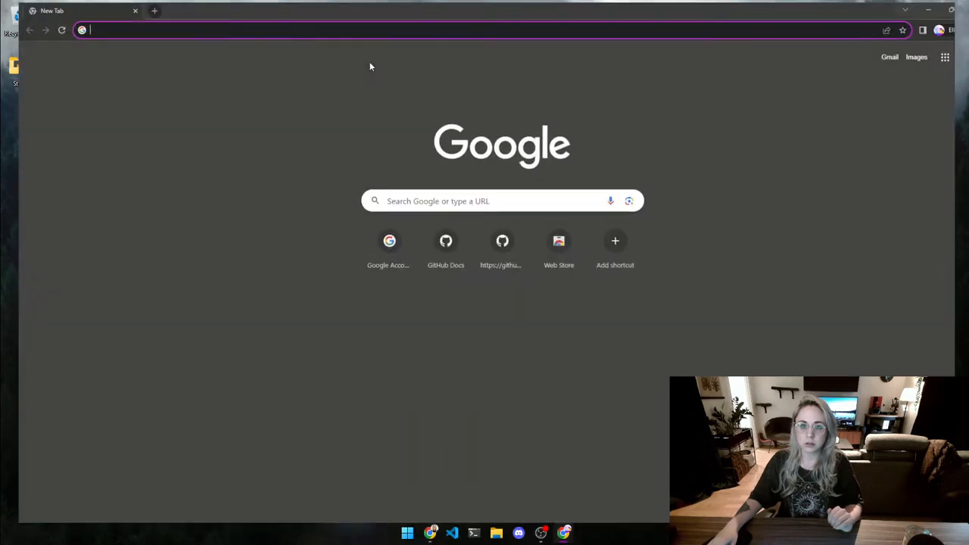
Step: Search 'github' and land on the signed-in GitHub dashboard
{"action": "left_click", "coordinate": [349, 26]}
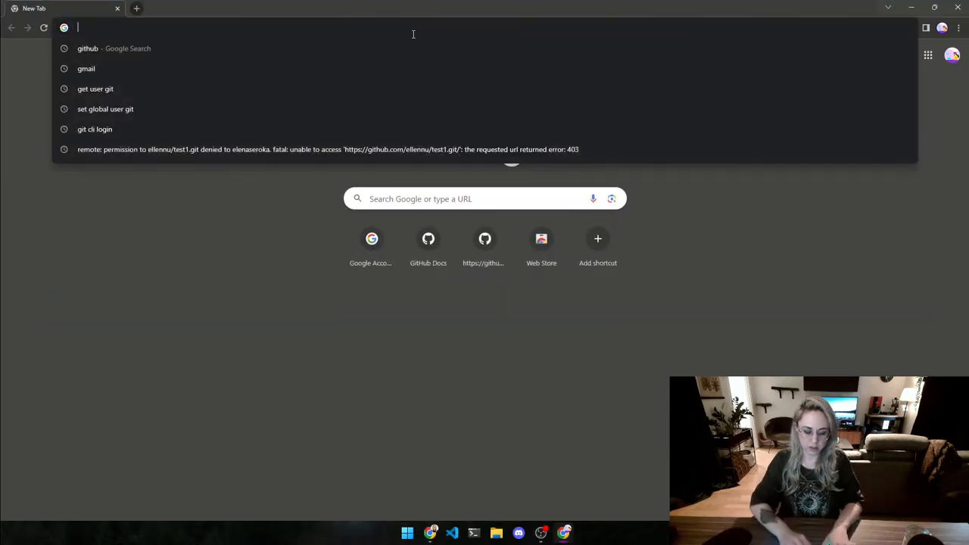
{"action": "type", "text": "github"}
{"action": "key", "text": "Return"}
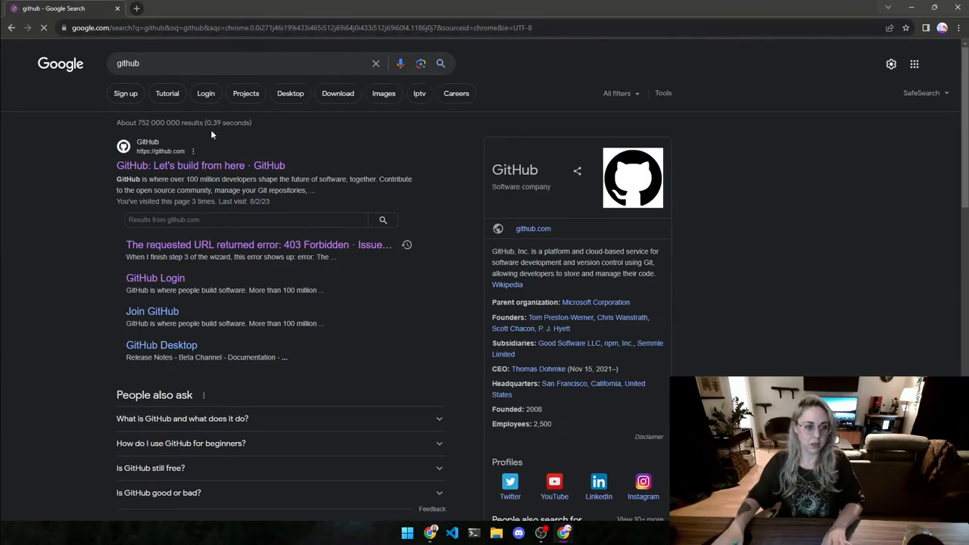
{"action": "left_click", "coordinate": [214, 165]}
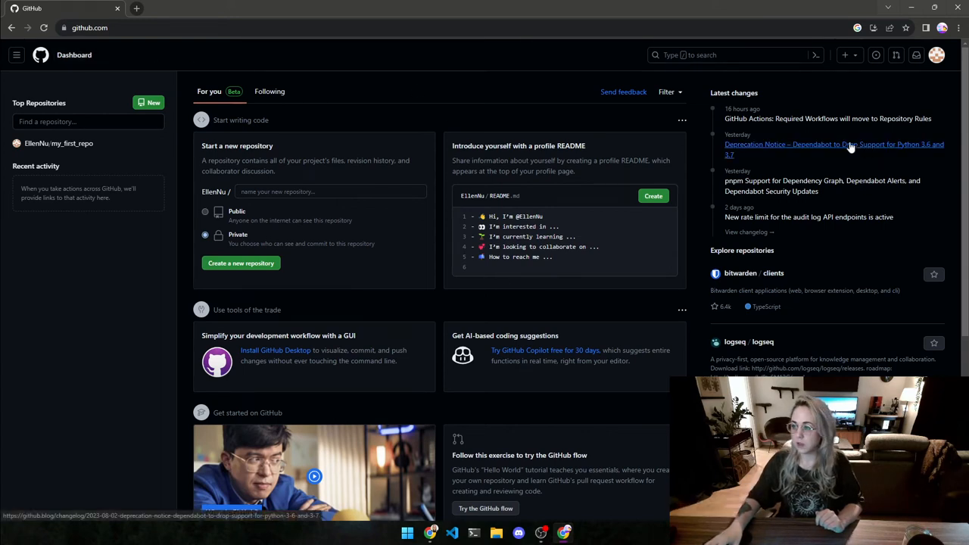
Step: Start creating a new repository from the GitHub + menu
{"action": "left_click", "coordinate": [848, 59]}
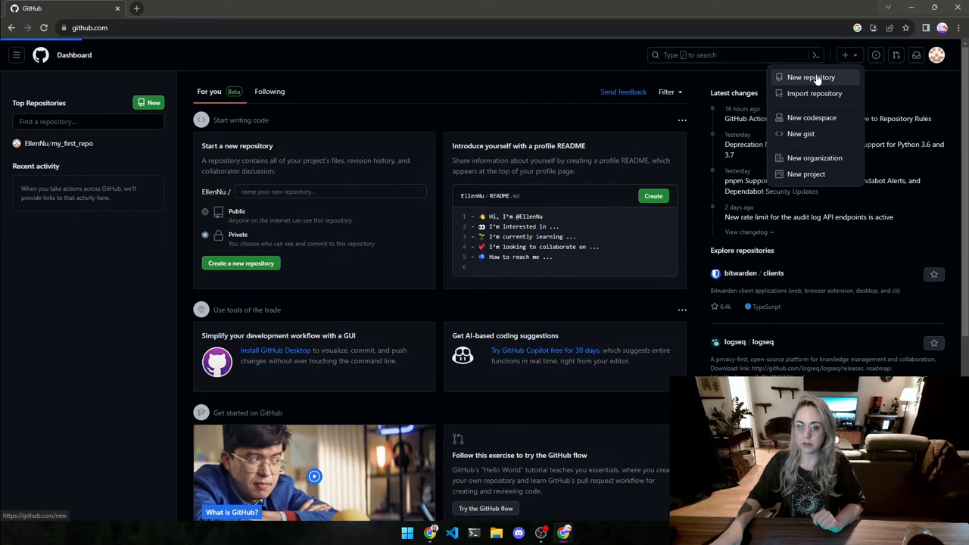
{"action": "left_click", "coordinate": [816, 78]}
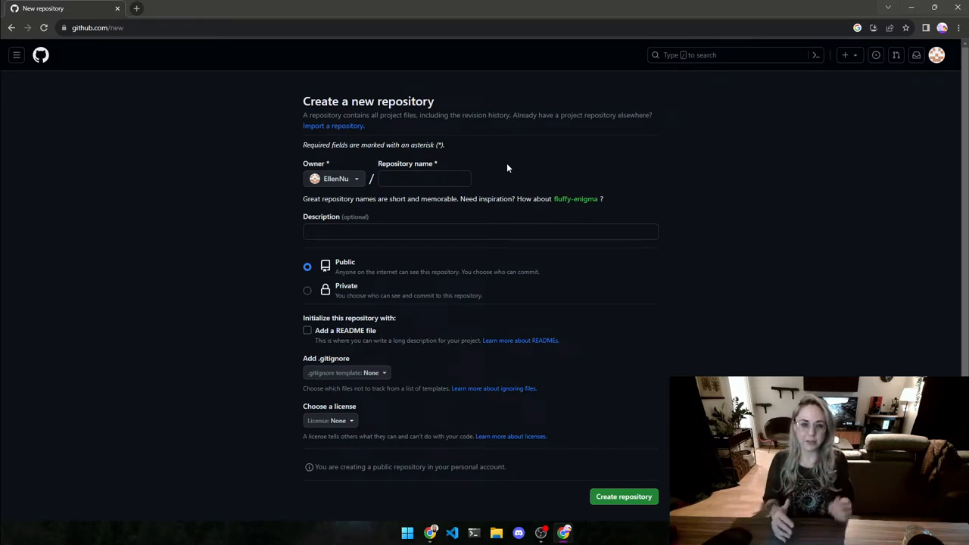
Step: Name the repository 'test', keep it public with no extras, and create it
{"action": "left_click", "coordinate": [448, 177]}
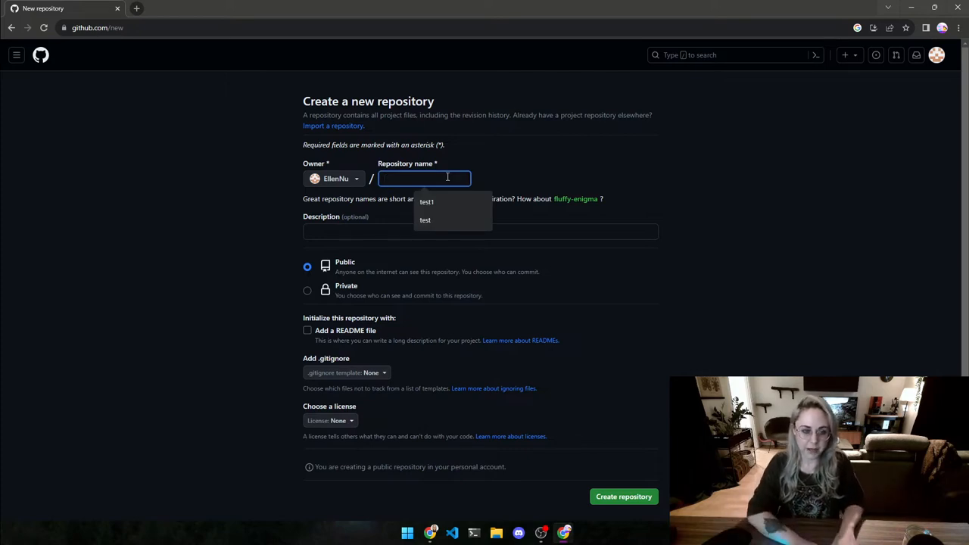
{"action": "type", "text": "t"}
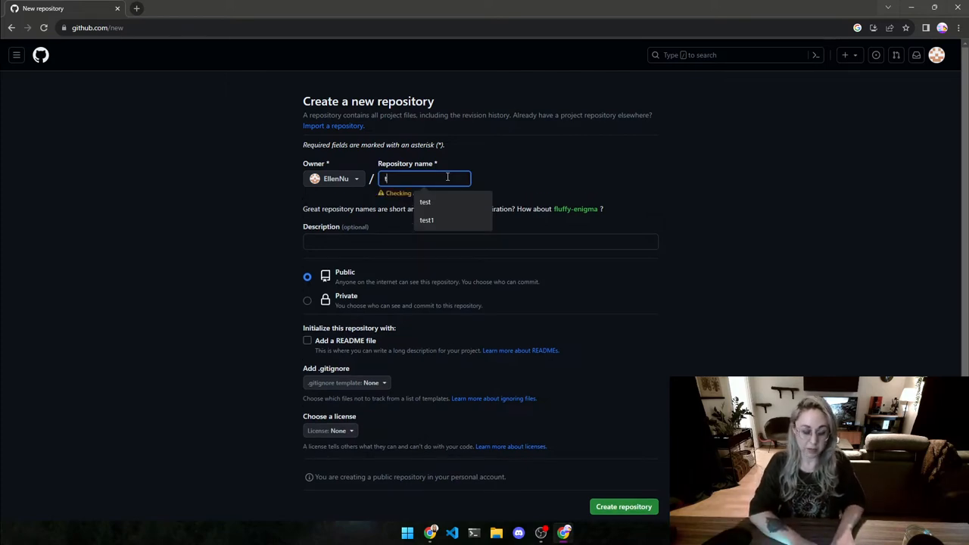
{"action": "type", "text": "est"}
{"action": "left_click", "coordinate": [543, 159]}
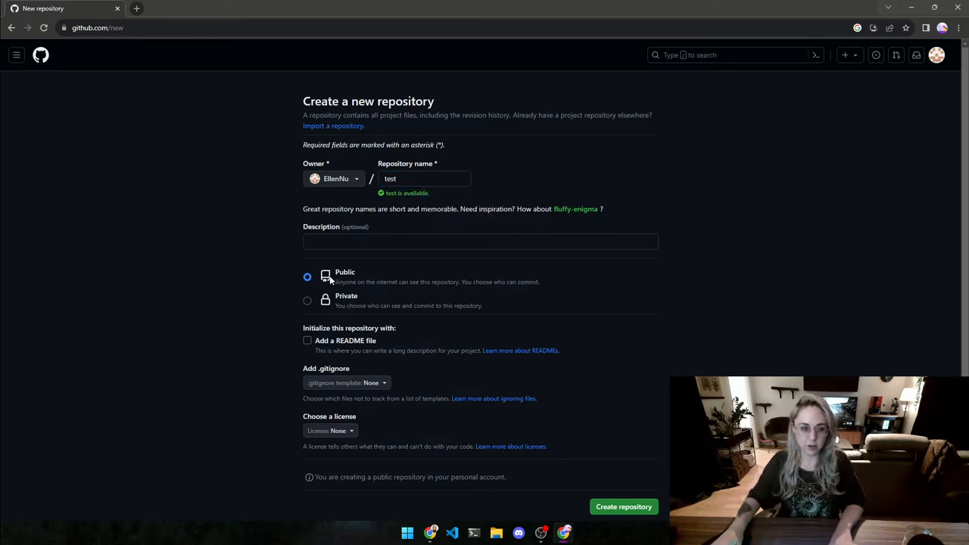
{"action": "scroll", "coordinate": [375, 325], "scroll_direction": "down", "scroll_amount": 1}
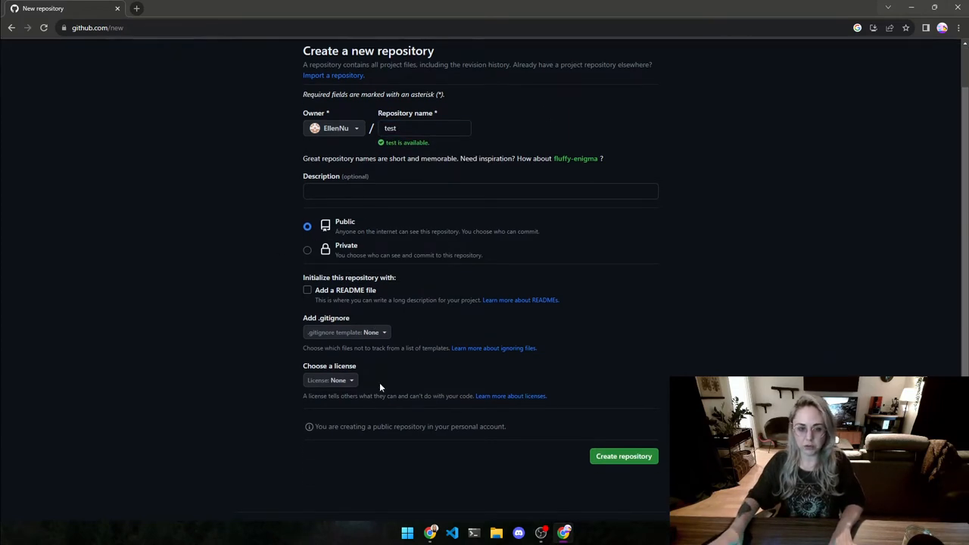
{"action": "left_click", "coordinate": [624, 455]}
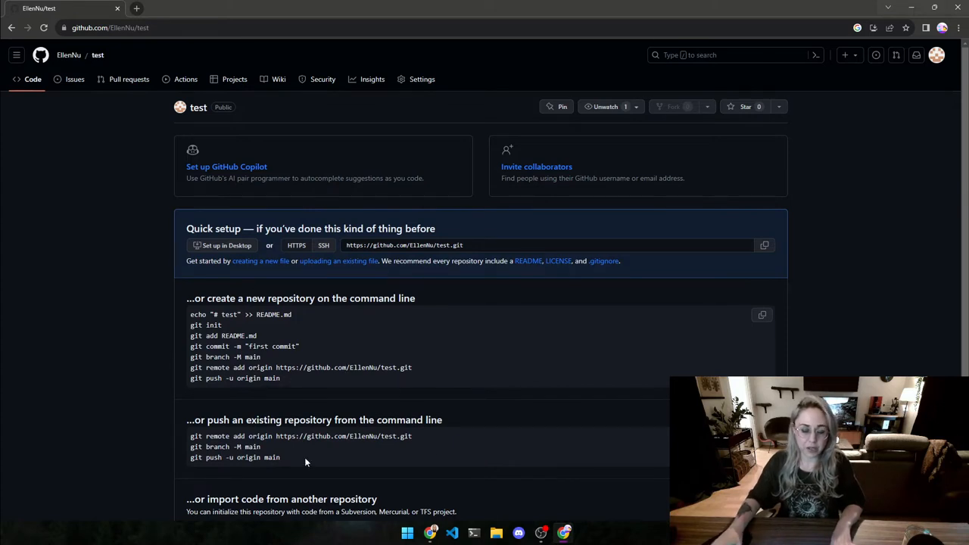
{"action": "scroll", "coordinate": [241, 364], "scroll_direction": "down", "scroll_amount": 1}
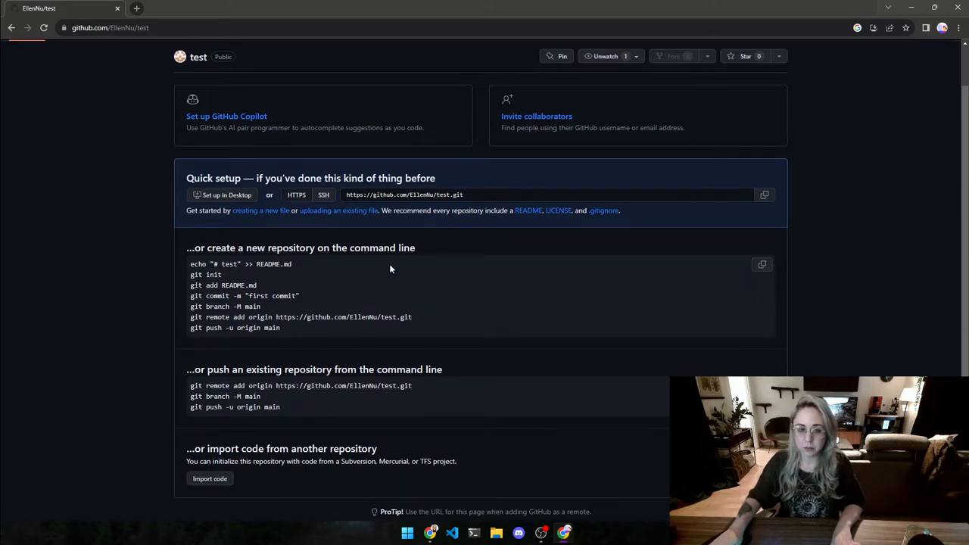
{"action": "scroll", "coordinate": [358, 317], "scroll_direction": "up", "scroll_amount": 2}
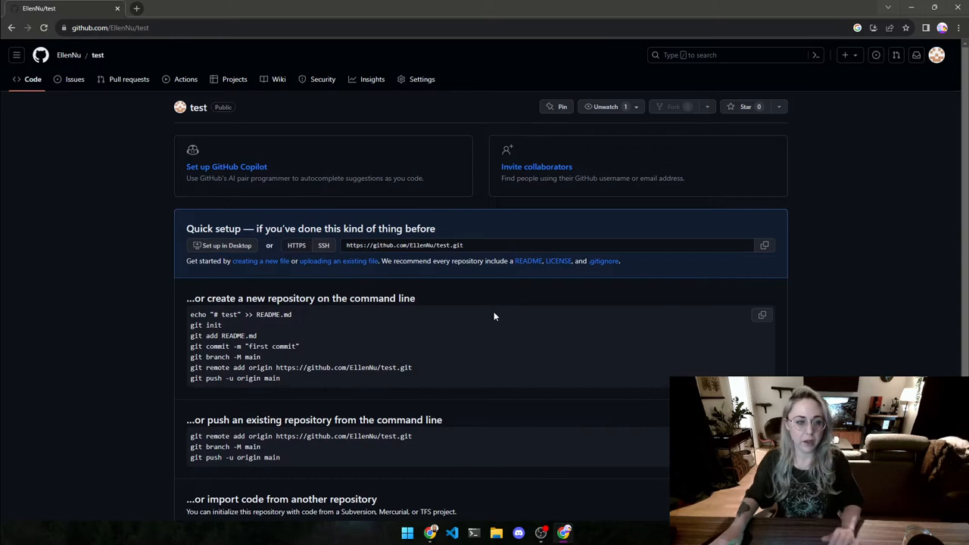
{"action": "scroll", "coordinate": [491, 295], "scroll_direction": "down", "scroll_amount": 1}
{"action": "scroll", "coordinate": [491, 295], "scroll_direction": "down", "scroll_amount": 2}
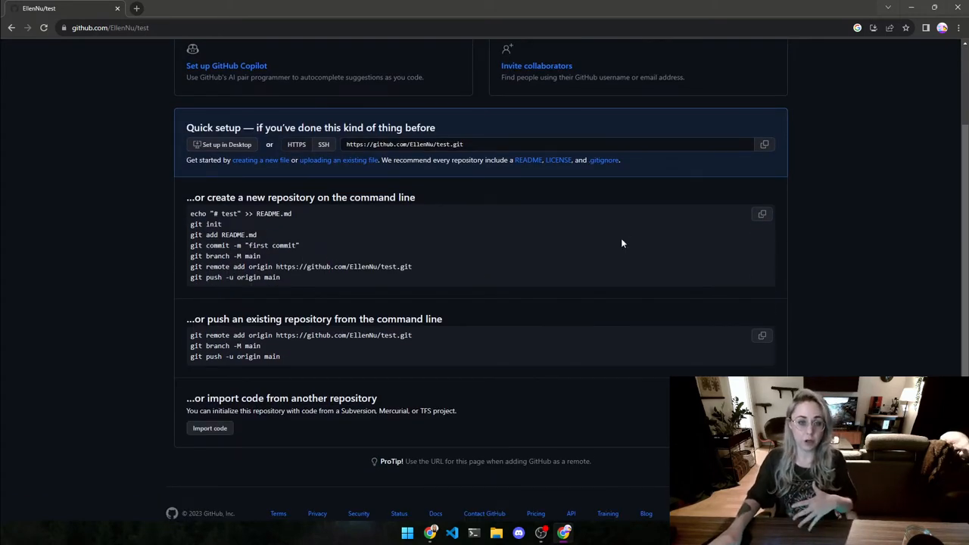
{"action": "scroll", "coordinate": [730, 247], "scroll_direction": "up", "scroll_amount": 3}
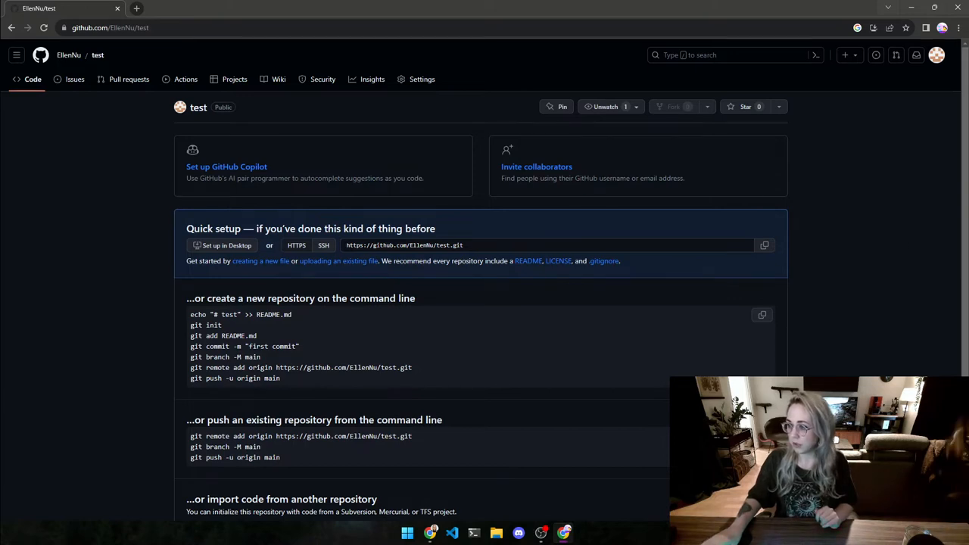
Step: Select the test repository's HTTPS address, then minimize the browser to the desktop
{"action": "left_click", "coordinate": [495, 245]}
{"action": "left_click_drag", "start_coordinate": [494, 245], "coordinate": [345, 245]}
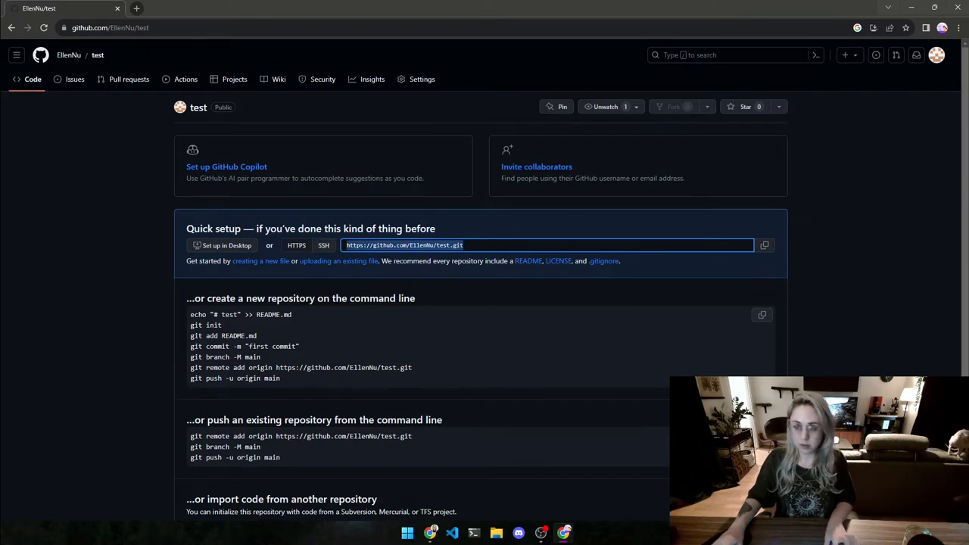
{"action": "left_click", "coordinate": [910, 7]}
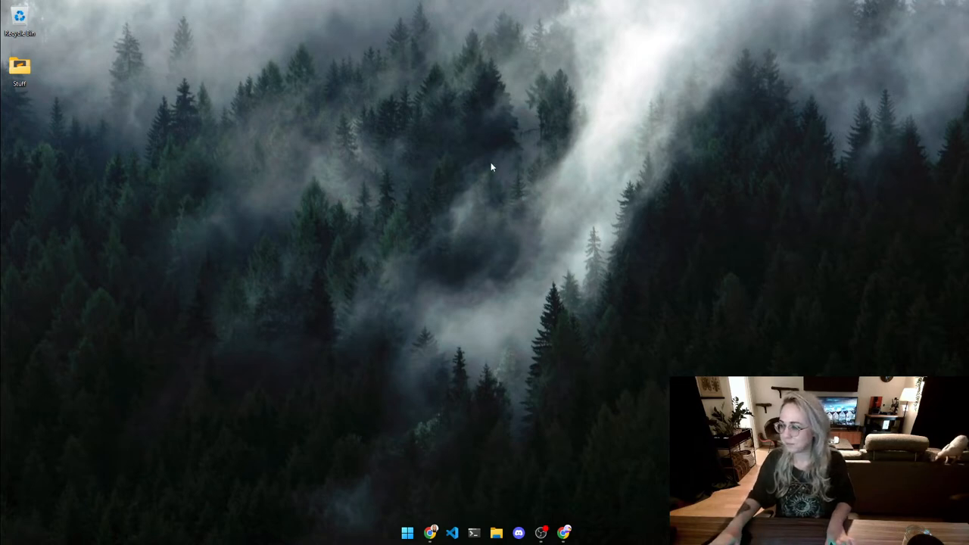
Step: Create a desktop folder named 'folder' and open it in File Explorer
{"action": "right_click", "coordinate": [417, 130]}
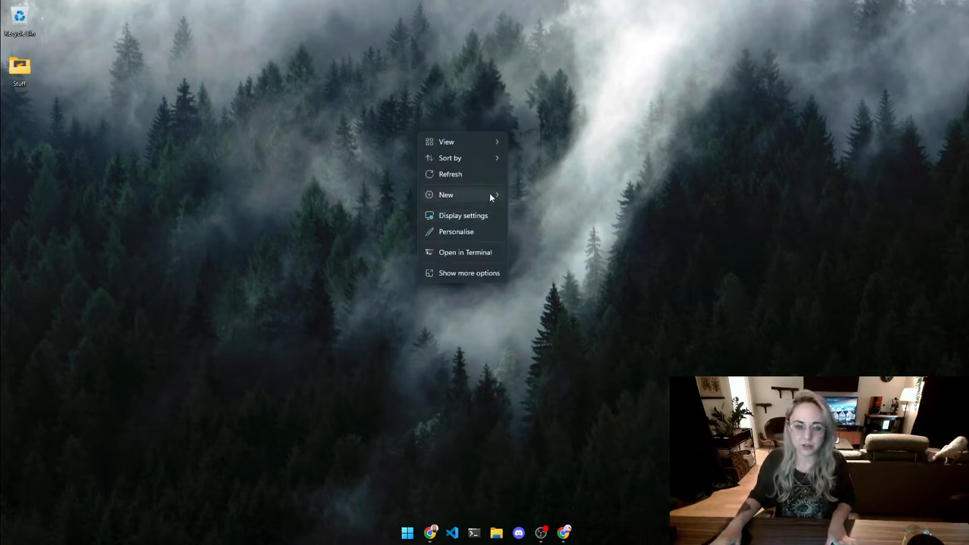
{"action": "mouse_move", "coordinate": [454, 195]}
{"action": "left_click", "coordinate": [533, 193]}
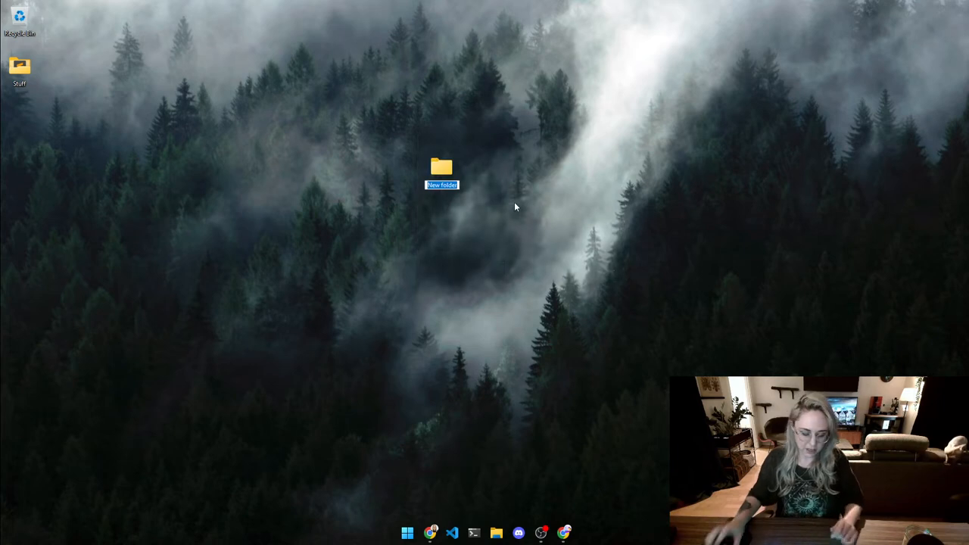
{"action": "type", "text": "folder"}
{"action": "key", "text": "Return"}
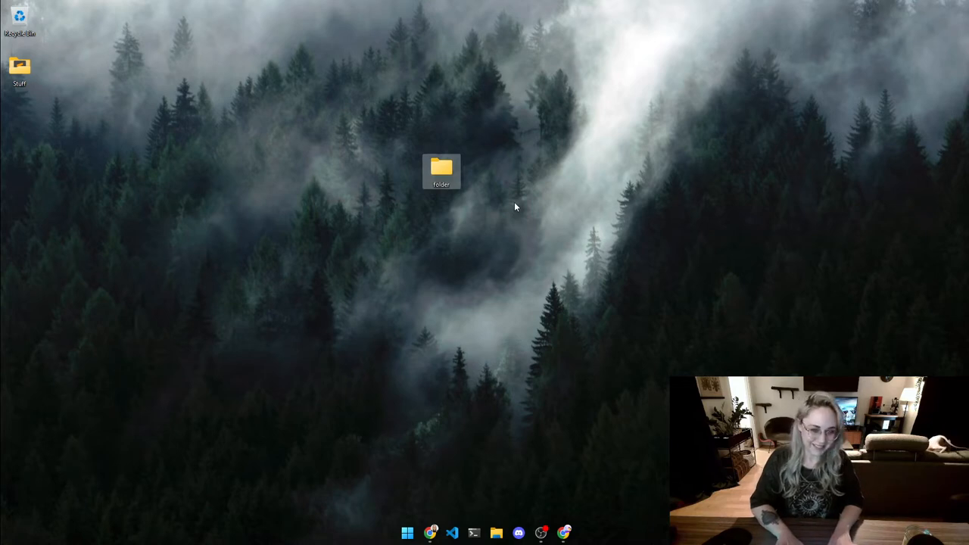
{"action": "key", "text": "Return"}
{"action": "left_click_drag", "start_coordinate": [471, 68], "coordinate": [588, 98]}
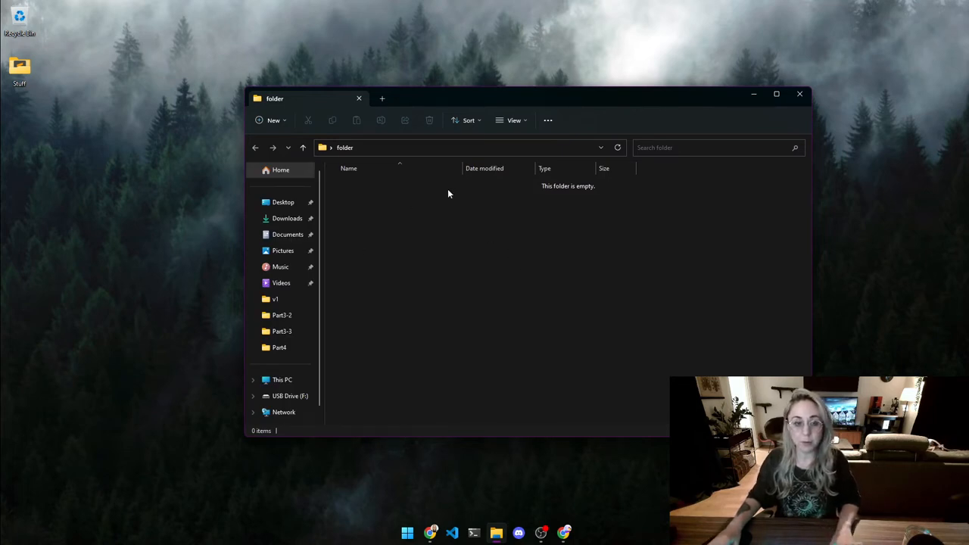
Step: Launch Git Bash inside the folder at ~/Desktop/folder and return to the GitHub page
{"action": "right_click", "coordinate": [498, 233]}
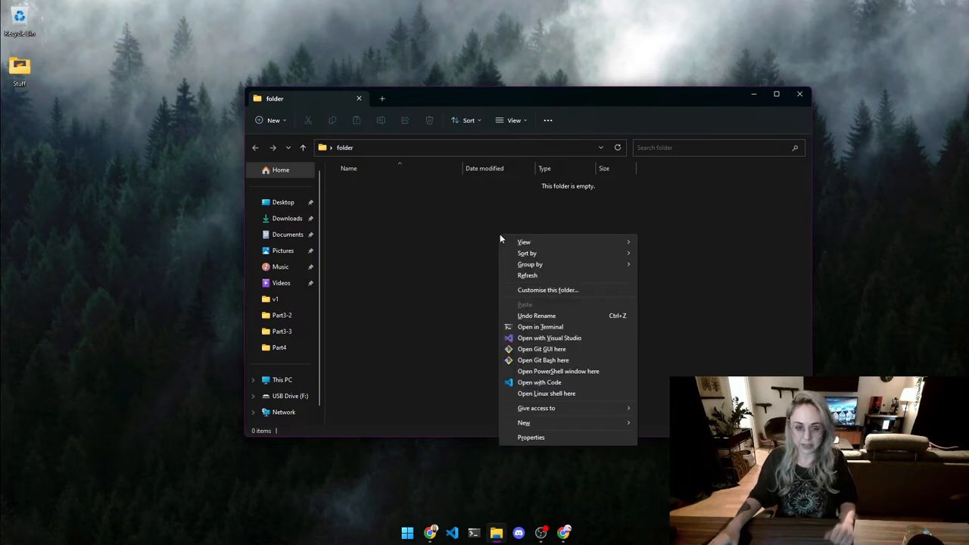
{"action": "left_click", "coordinate": [602, 361]}
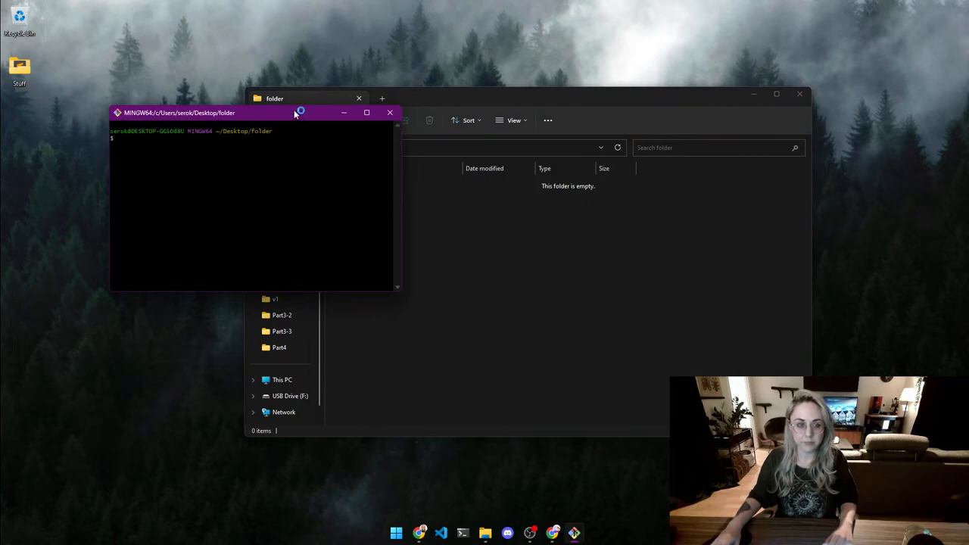
{"action": "left_click_drag", "start_coordinate": [295, 113], "coordinate": [594, 178]}
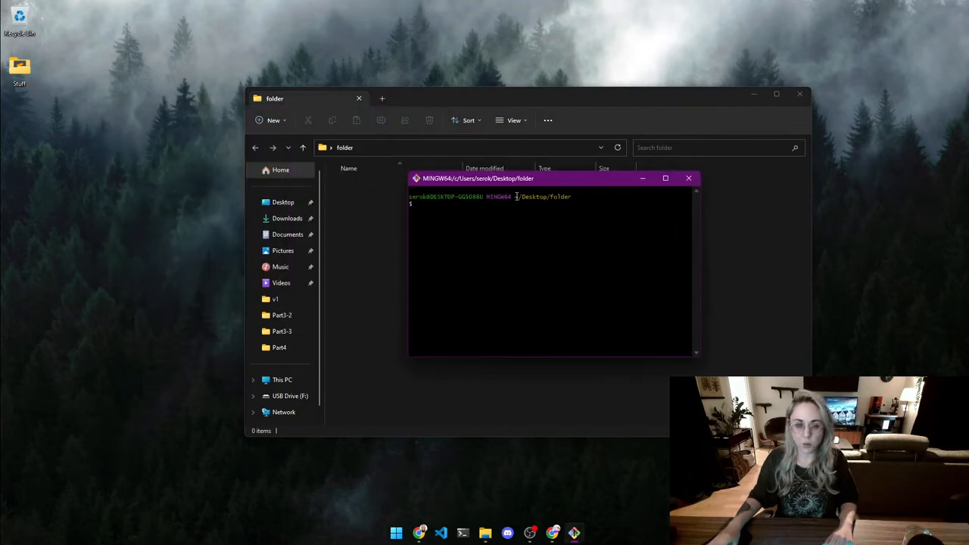
{"action": "left_click_drag", "start_coordinate": [515, 196], "coordinate": [689, 197]}
{"action": "left_click_drag", "start_coordinate": [580, 180], "coordinate": [579, 223]}
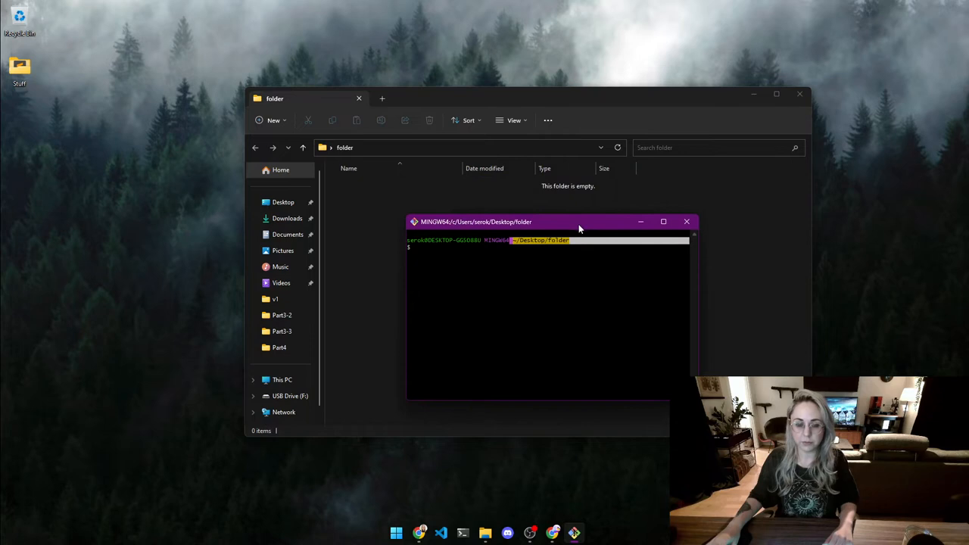
{"action": "left_click", "coordinate": [577, 266]}
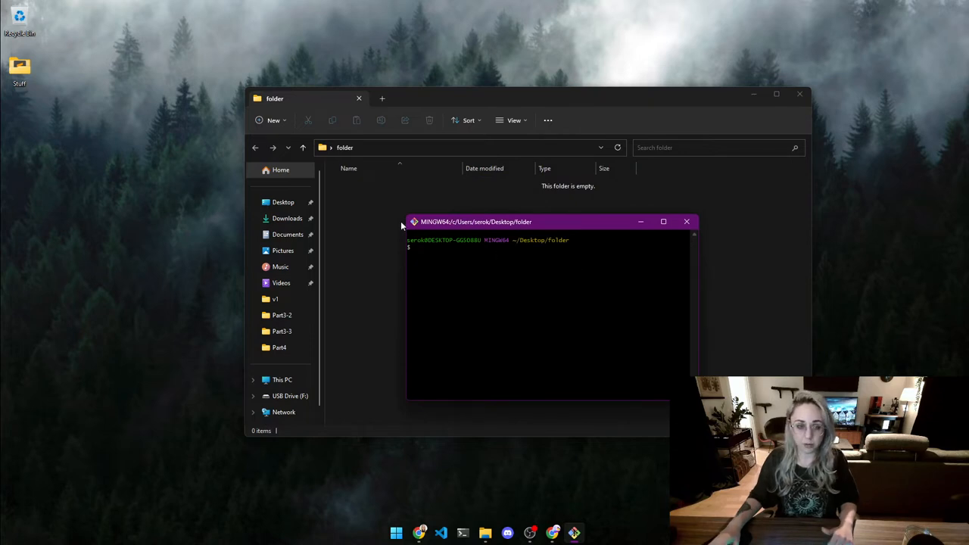
{"action": "left_click", "coordinate": [530, 532]}
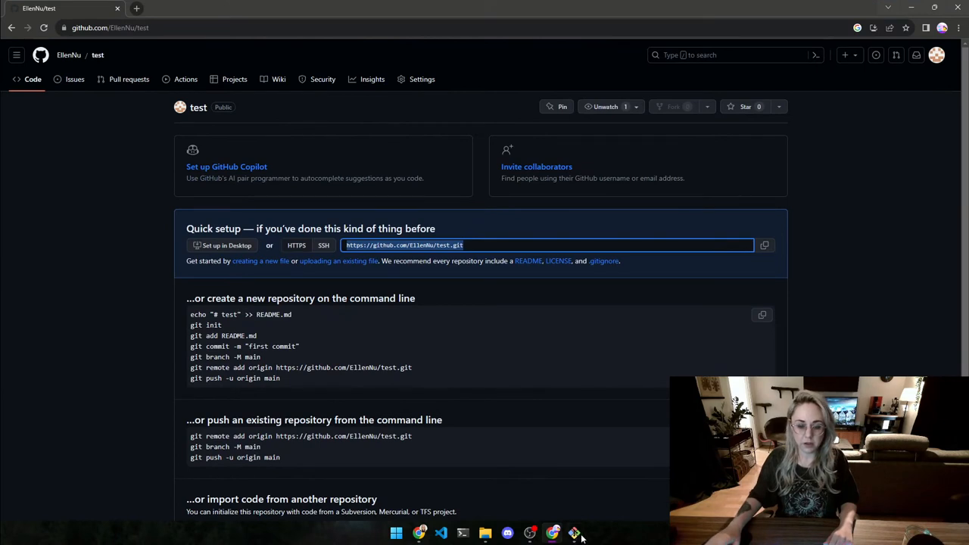
Step: Begin a git clone command, erasing a wrongly pasted desktop path
{"action": "left_click", "coordinate": [575, 534]}
{"action": "left_click", "coordinate": [911, 7]}
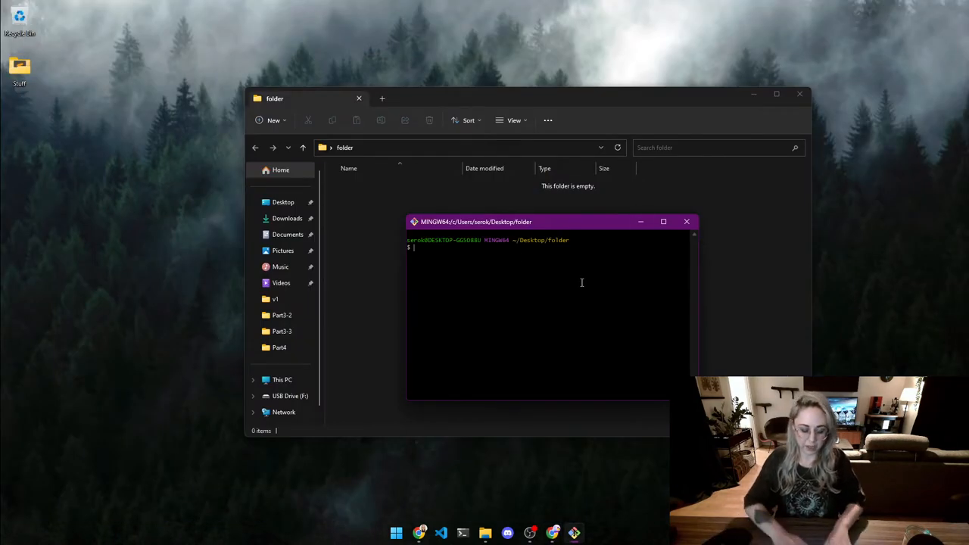
{"action": "type", "text": "git clone"}
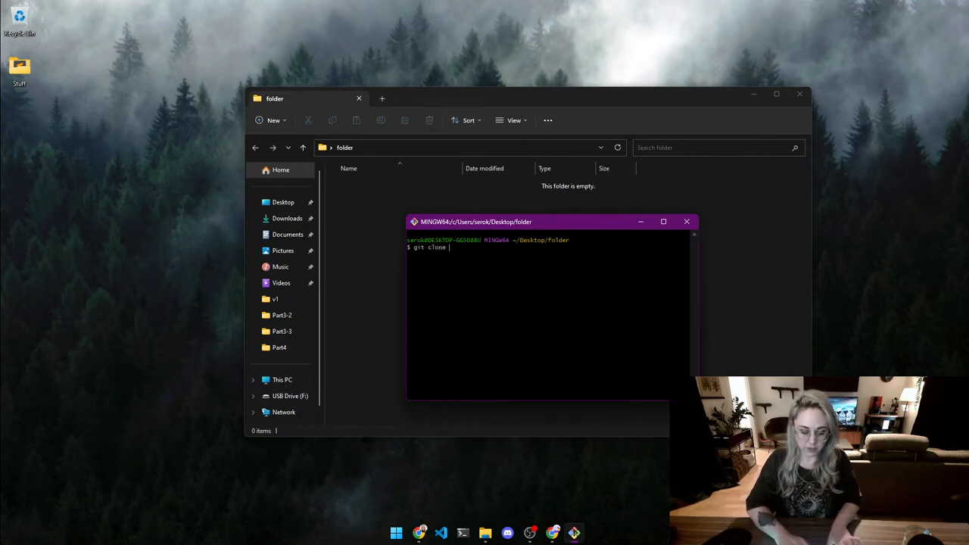
{"action": "right_click", "coordinate": [582, 280]}
{"action": "left_click", "coordinate": [610, 315]}
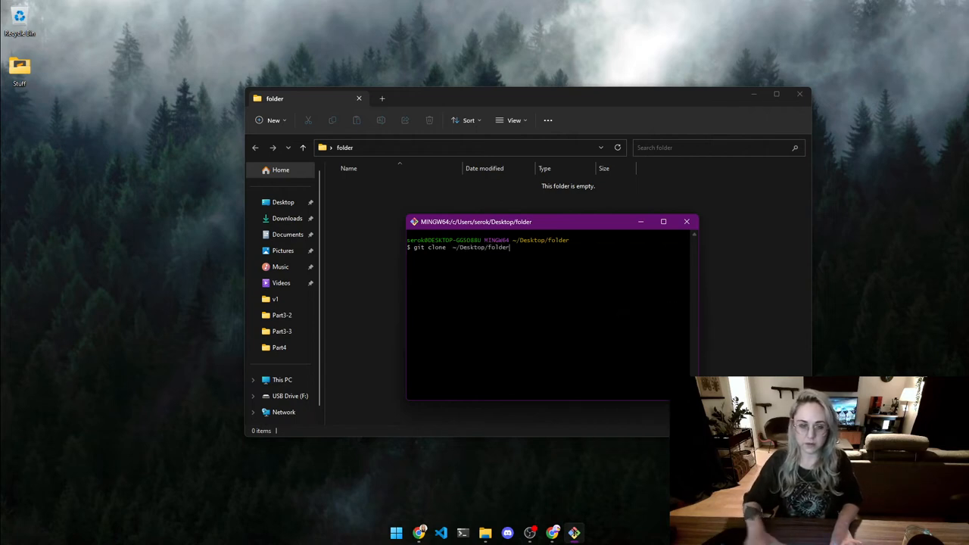
{"action": "key", "text": "BackSpace"}
{"action": "key", "text": "BackSpace"}
{"action": "key", "text": "BackSpace"}
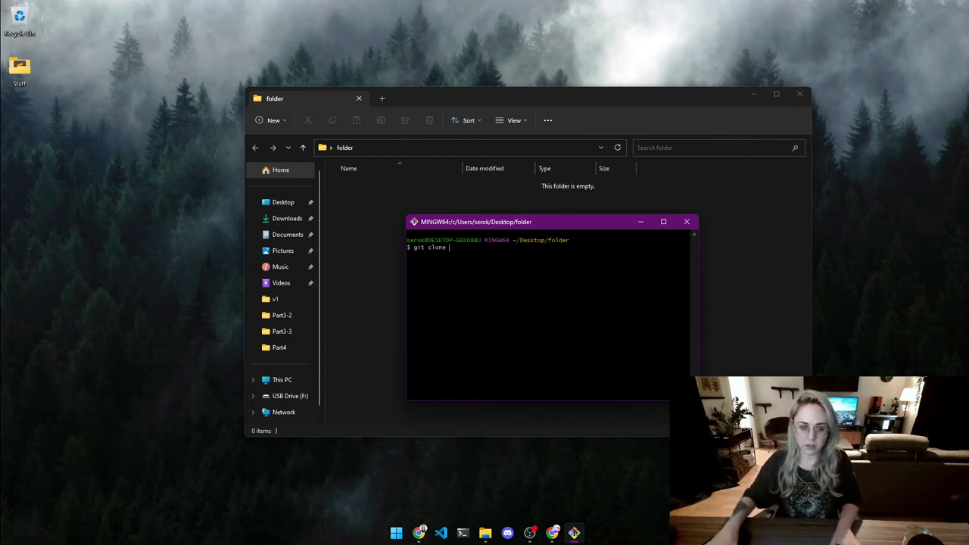
Step: Copy the test repository's HTTPS address from GitHub and run git clone with it
{"action": "left_click", "coordinate": [552, 534]}
{"action": "left_click", "coordinate": [491, 244]}
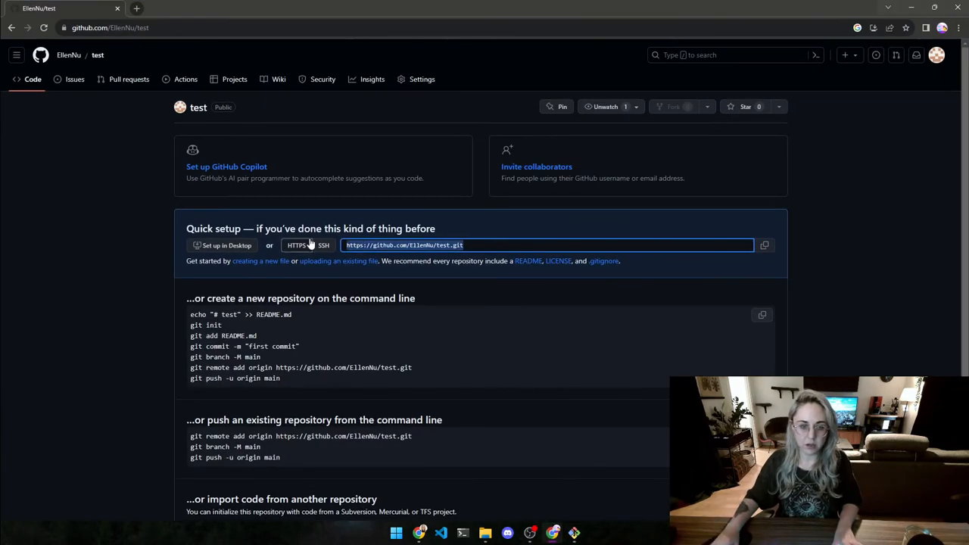
{"action": "key", "text": "ctrl+c"}
{"action": "left_click", "coordinate": [574, 533]}
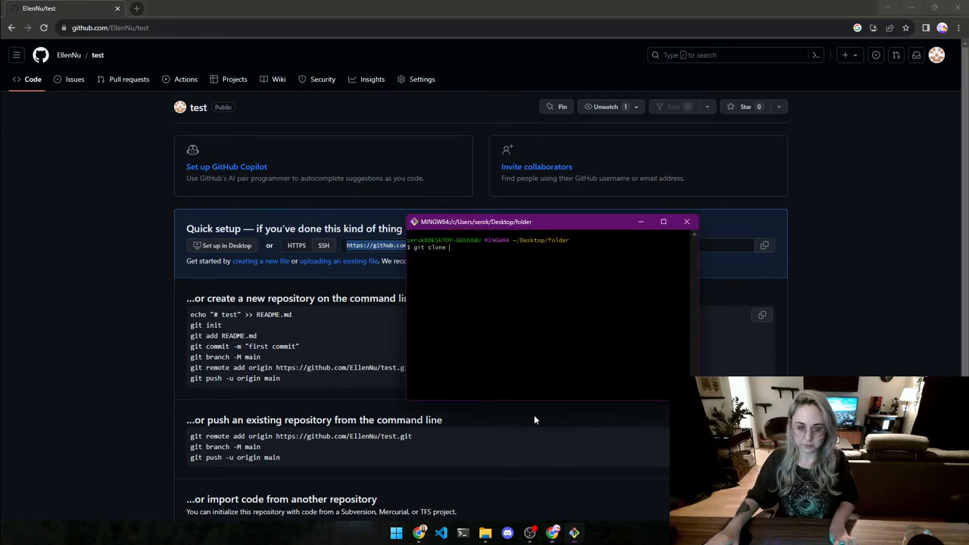
{"action": "right_click", "coordinate": [482, 259]}
{"action": "left_click", "coordinate": [527, 292]}
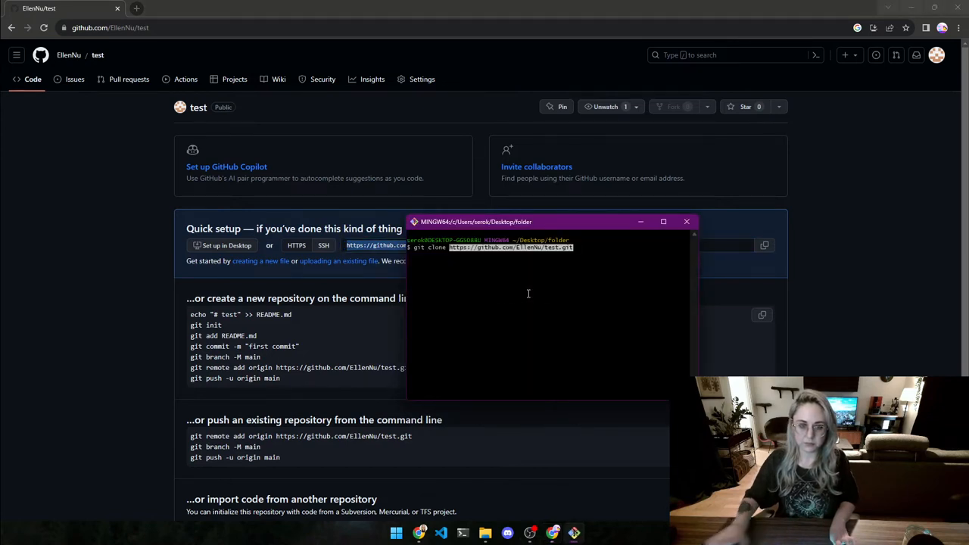
{"action": "key", "text": "Return"}
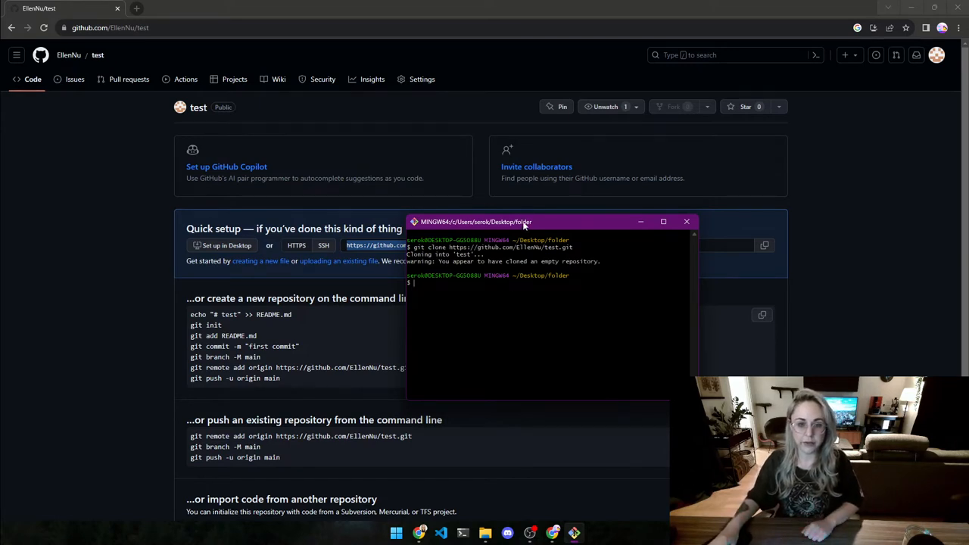
{"action": "left_click_drag", "start_coordinate": [523, 223], "coordinate": [672, 222]}
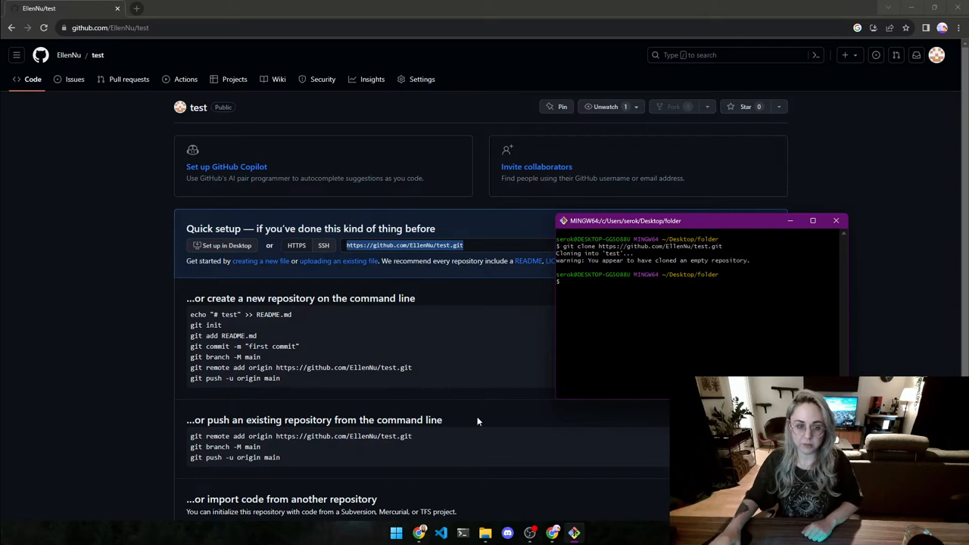
Step: Open the cloned test folder in File Explorer, showing only its .git folder
{"action": "left_click", "coordinate": [910, 8]}
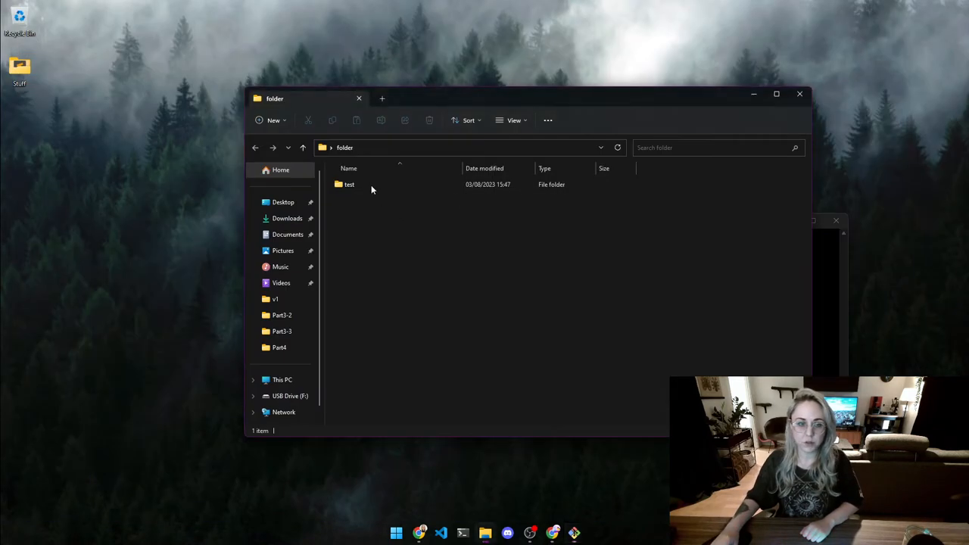
{"action": "left_click", "coordinate": [367, 185]}
{"action": "double_click", "coordinate": [351, 185]}
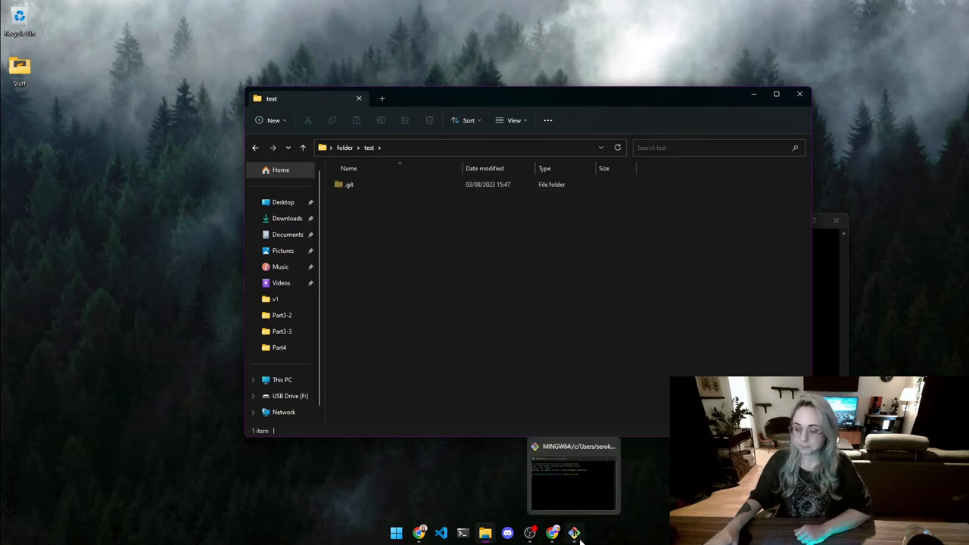
{"action": "left_click", "coordinate": [574, 533]}
{"action": "left_click_drag", "start_coordinate": [624, 222], "coordinate": [596, 199]}
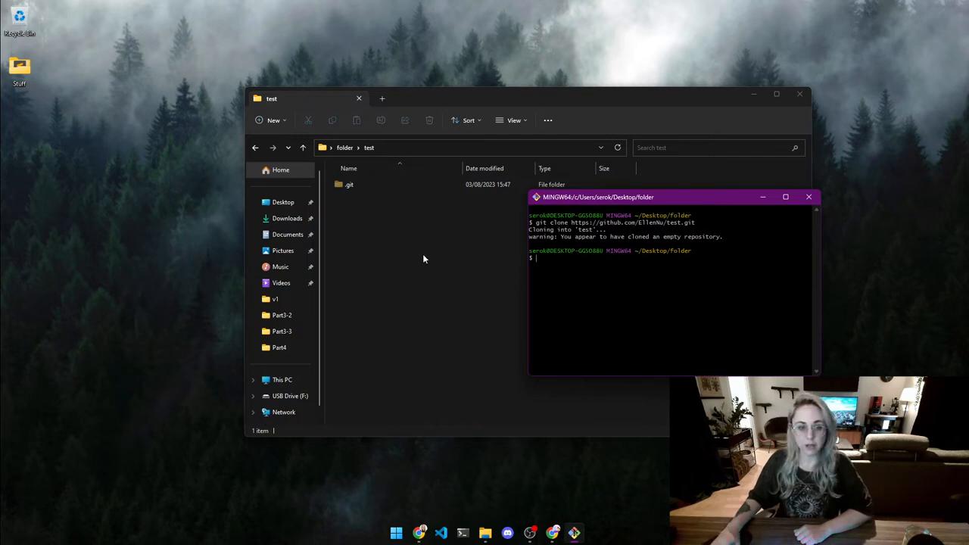
{"action": "left_click", "coordinate": [443, 302]}
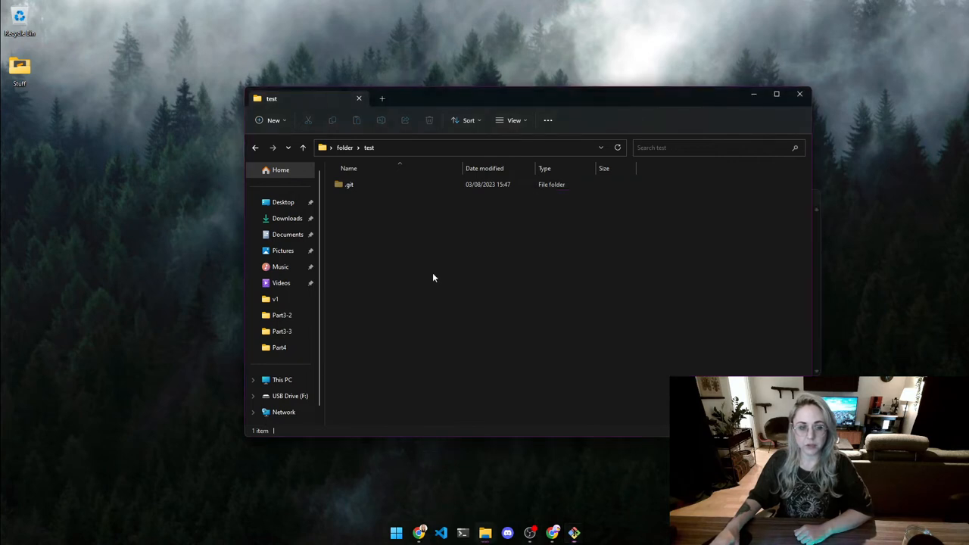
Step: Create a new text document named taylorswift.txt in the test folder
{"action": "right_click", "coordinate": [458, 255]}
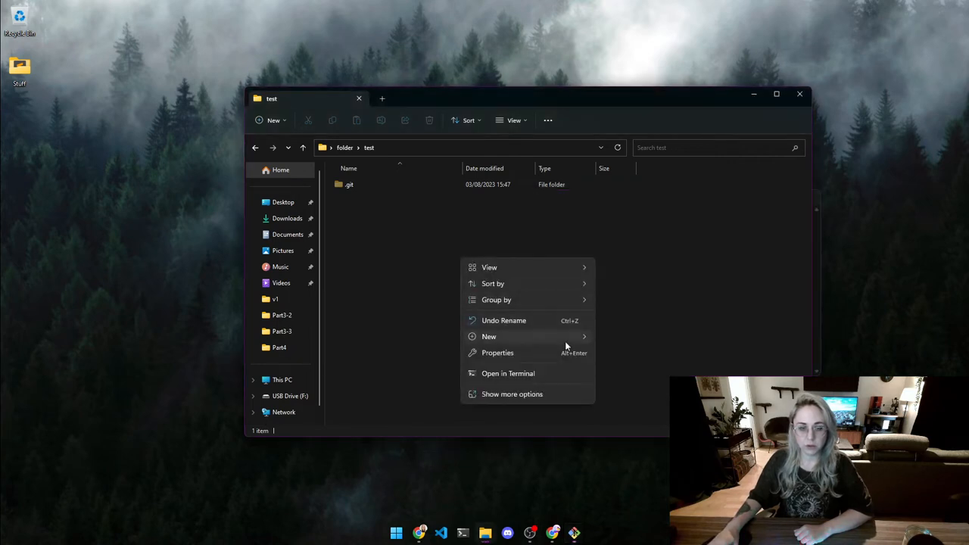
{"action": "mouse_move", "coordinate": [527, 336]}
{"action": "left_click", "coordinate": [620, 403]}
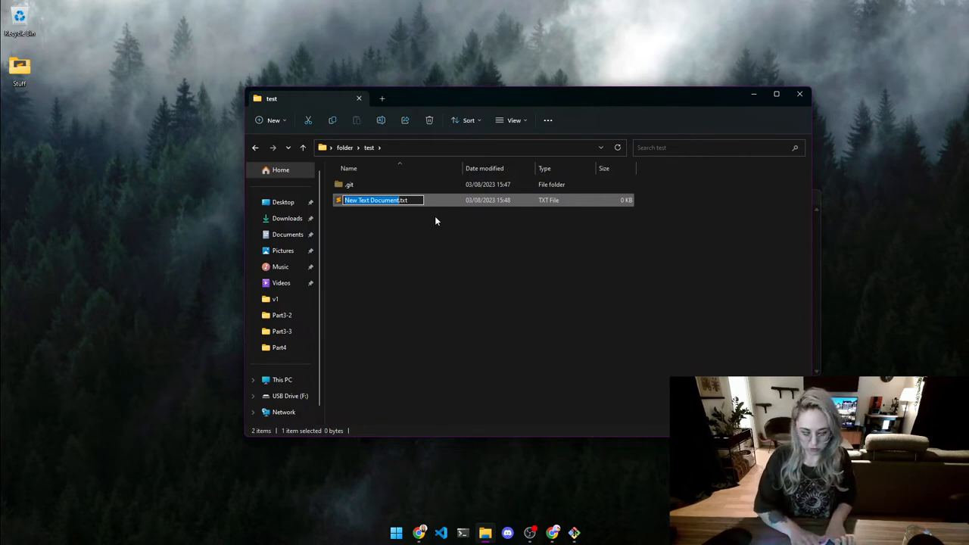
{"action": "type", "text": "taylorswift"}
{"action": "key", "text": "Return"}
Step: Write 'eras tour!' into taylorswift.txt in Sublime Text, save, and close the editor
{"action": "double_click", "coordinate": [393, 201]}
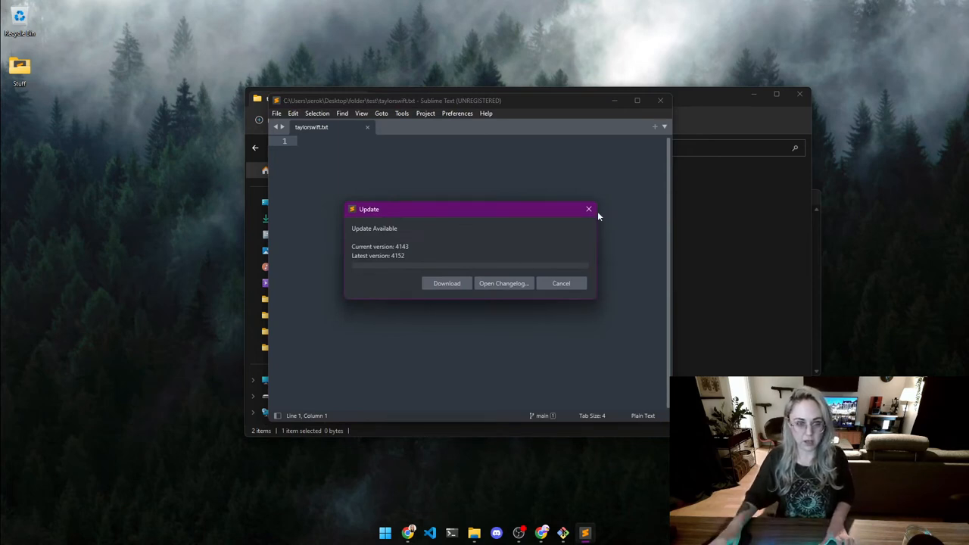
{"action": "left_click", "coordinate": [572, 283]}
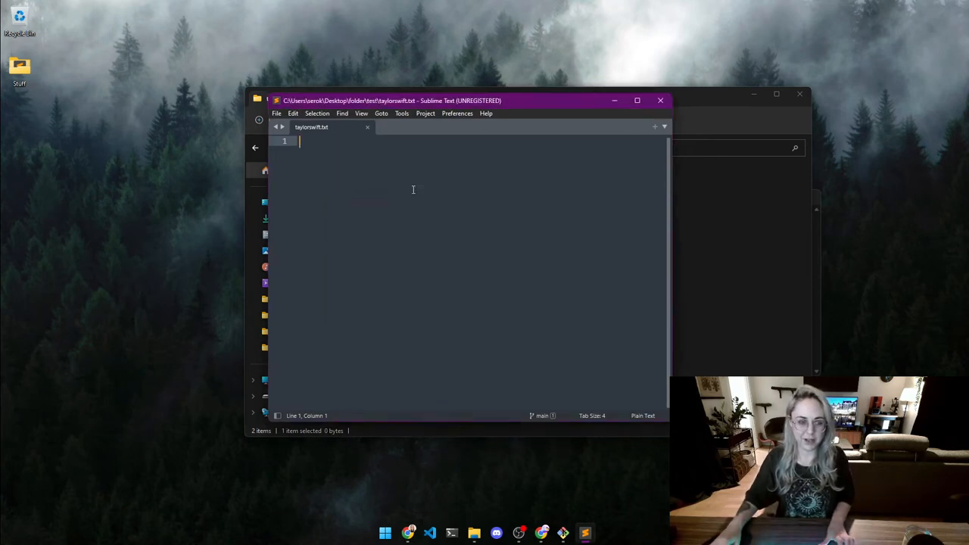
{"action": "type", "text": "eras tour!"}
{"action": "key", "text": "ctrl+s"}
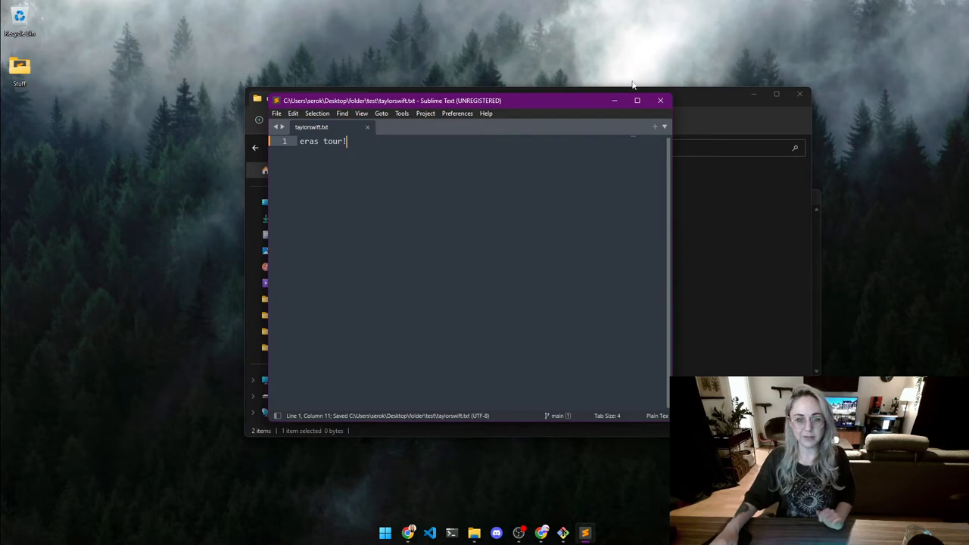
{"action": "left_click", "coordinate": [660, 100]}
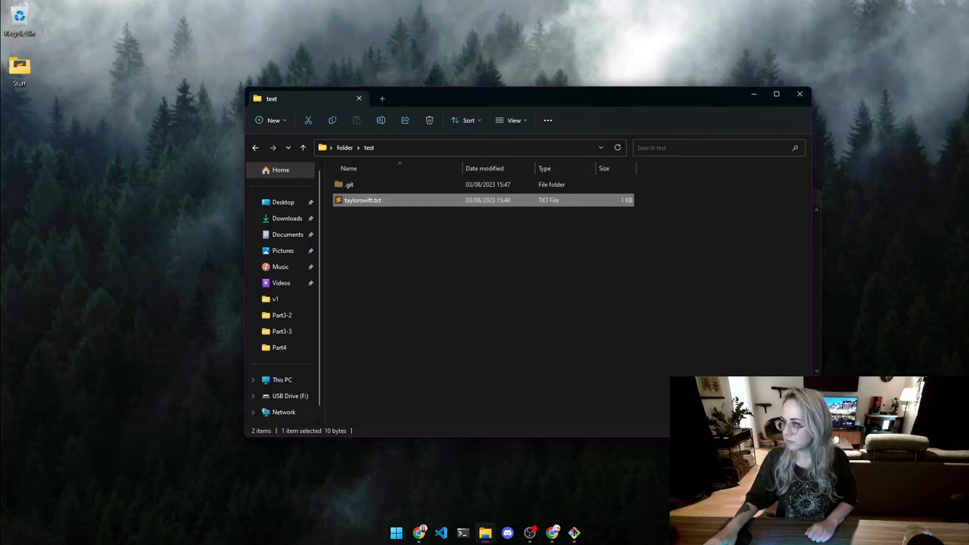
Step: Move the Git Bash terminal into the test repository with cd test/
{"action": "left_click", "coordinate": [574, 533]}
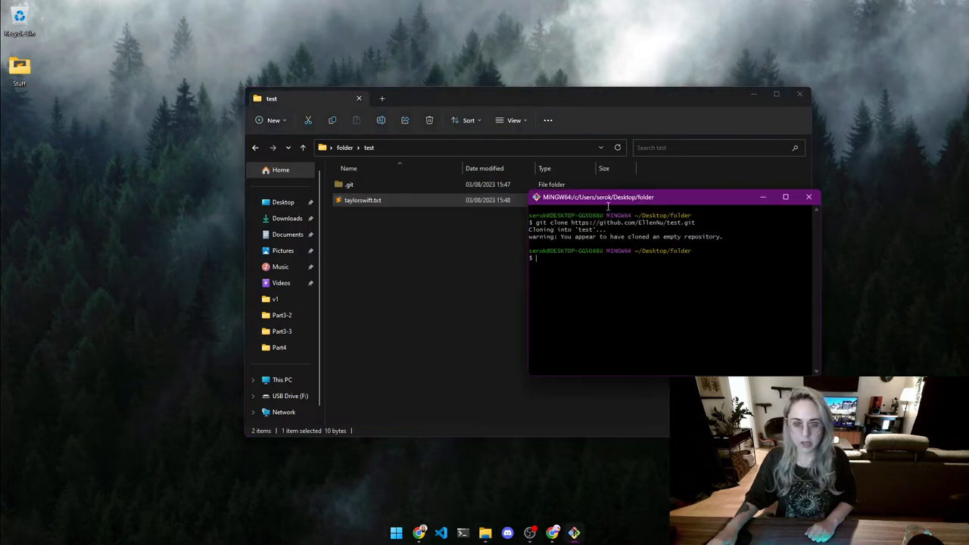
{"action": "left_click_drag", "start_coordinate": [608, 204], "coordinate": [416, 253]}
{"action": "type", "text": "c"}
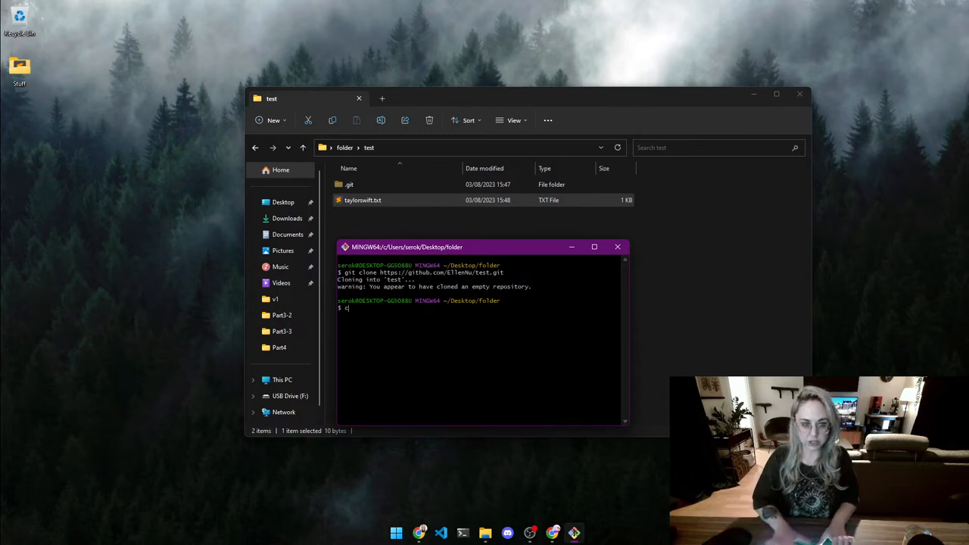
{"action": "type", "text": "d t"}
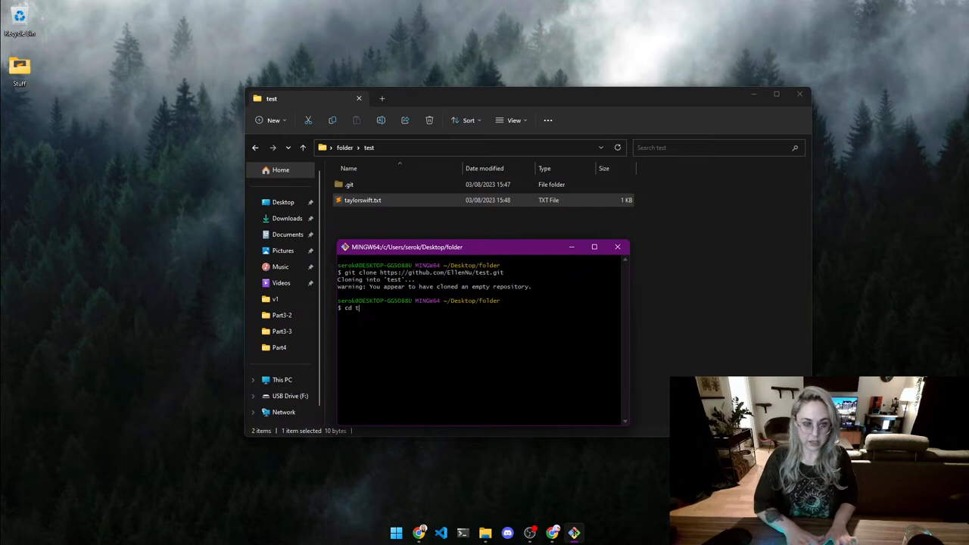
{"action": "key", "text": "Tab"}
{"action": "key", "text": "Return"}
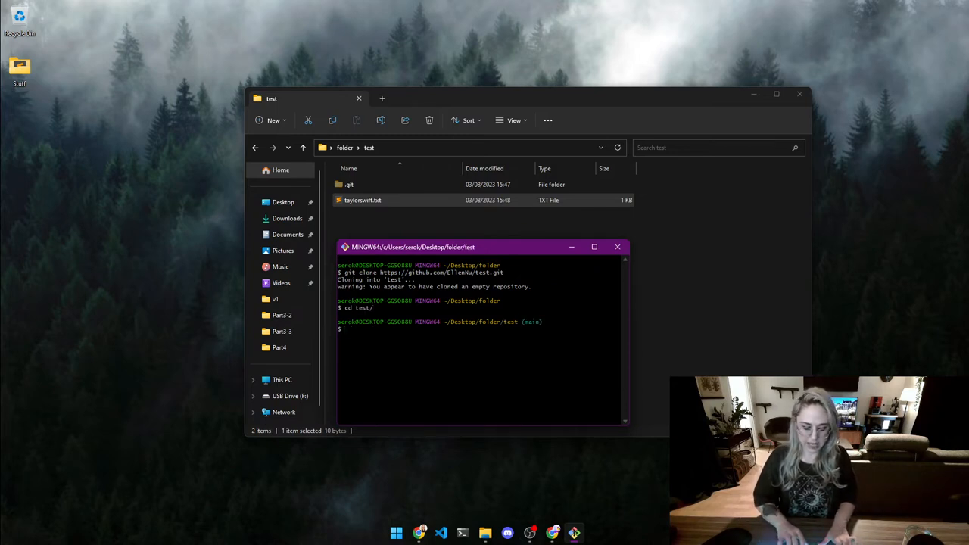
{"action": "type", "text": "ls"}
Step: Run ls and git status to see taylorswift.txt listed and untracked
{"action": "key", "text": "Return"}
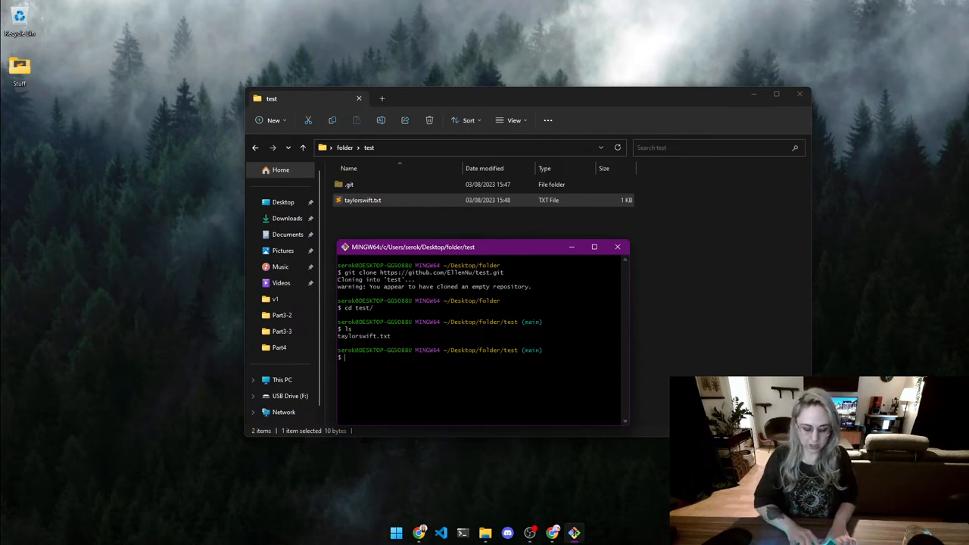
{"action": "type", "text": "git status"}
{"action": "key", "text": "Return"}
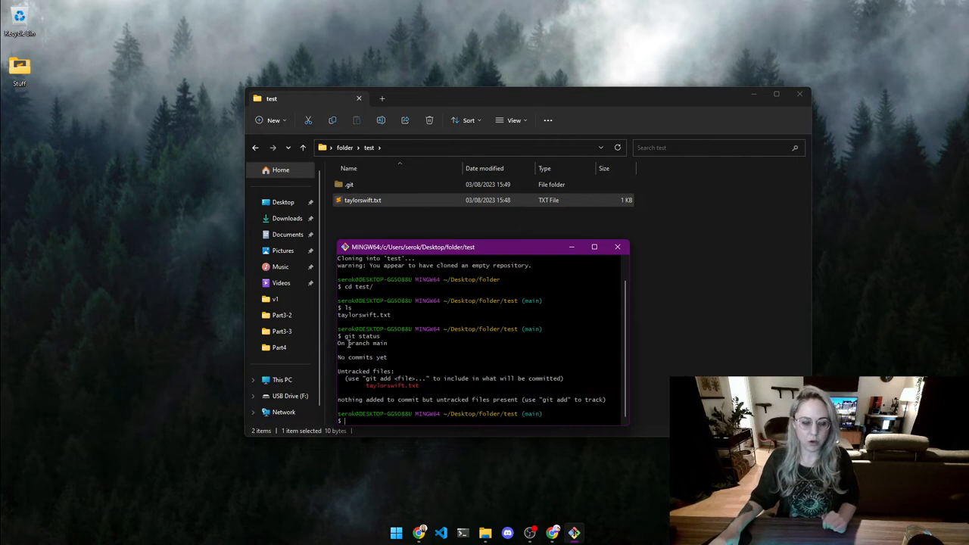
{"action": "left_click_drag", "start_coordinate": [347, 343], "coordinate": [390, 347]}
{"action": "left_click", "coordinate": [396, 342]}
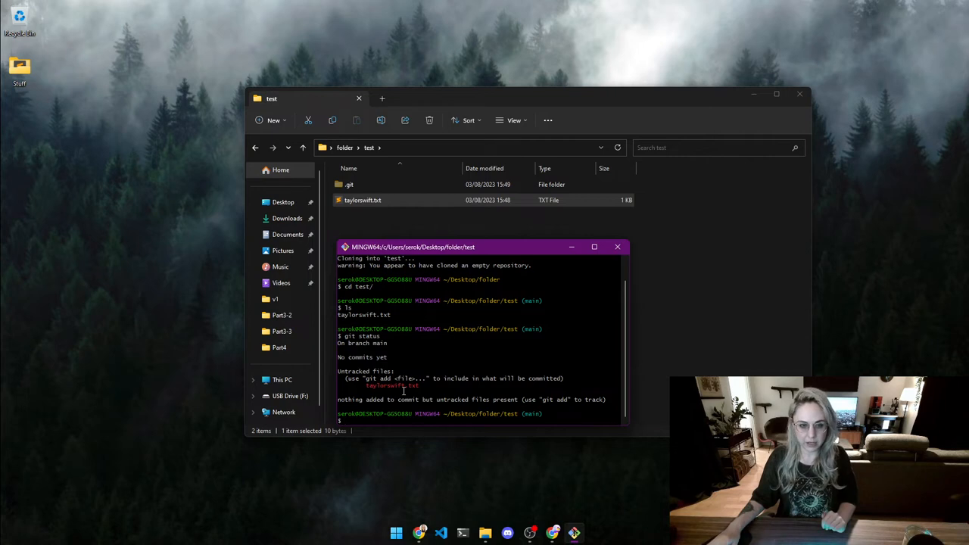
{"action": "left_click_drag", "start_coordinate": [462, 243], "coordinate": [523, 217]}
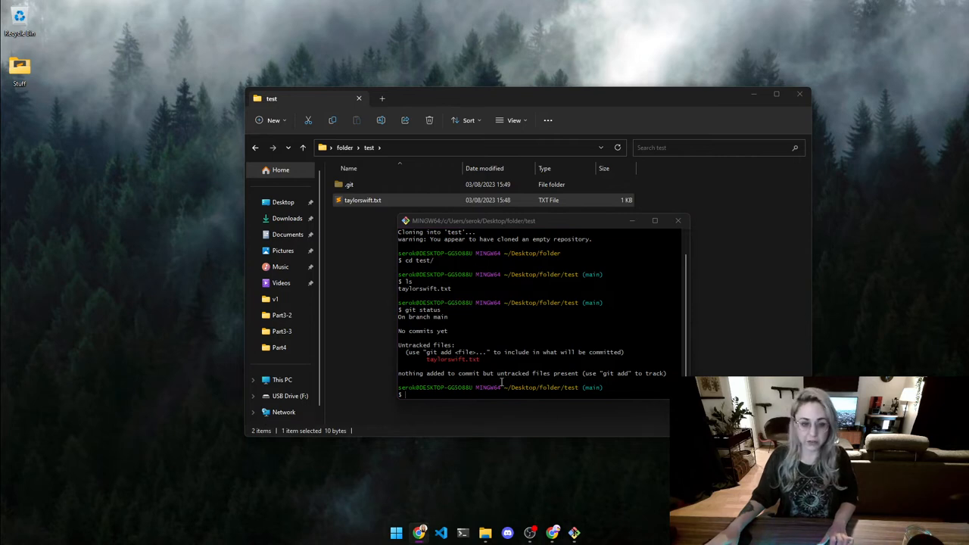
{"action": "left_click", "coordinate": [417, 392]}
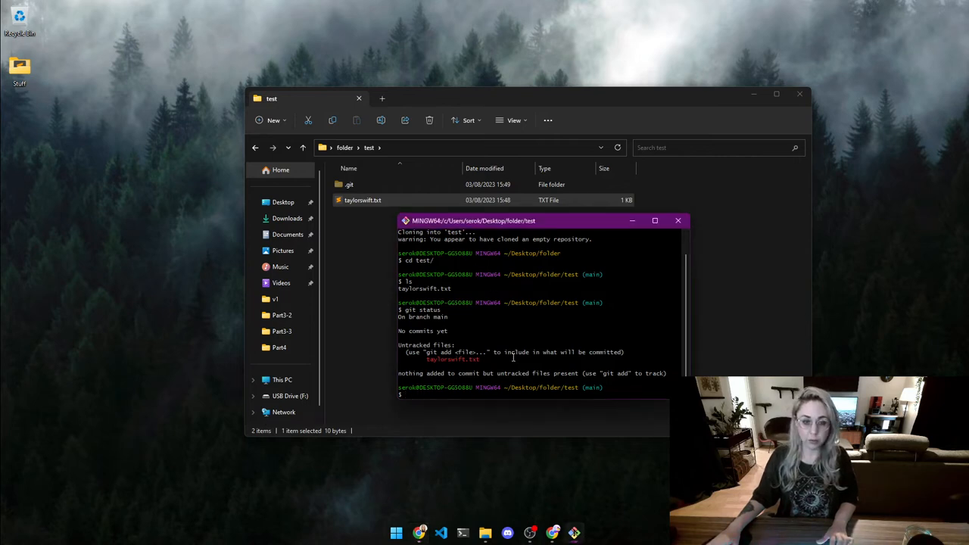
{"action": "type", "text": "git add"}
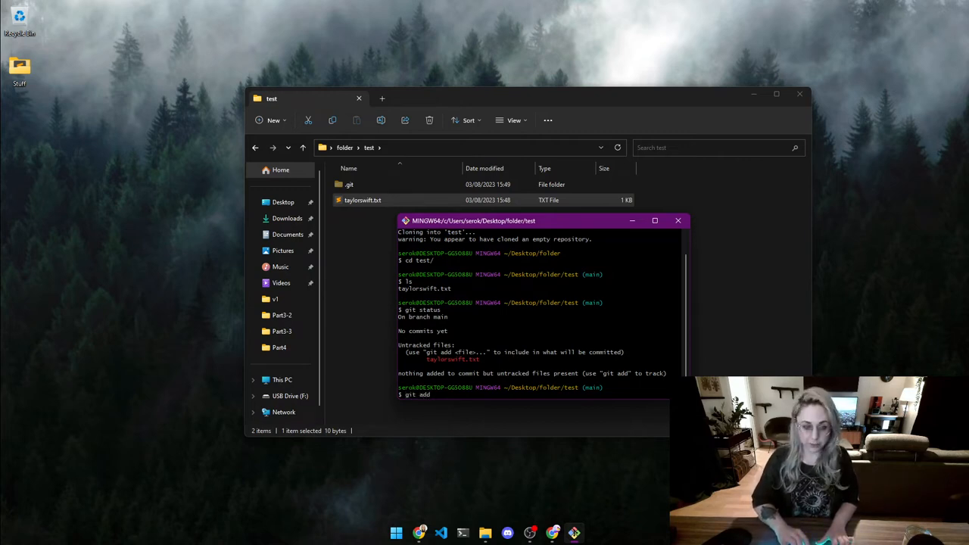
Step: Stage taylorswift.txt with git add, using Tab completion
{"action": "key", "text": "Tab"}
{"action": "key", "text": "Tab"}
{"action": "key", "text": "BackSpace"}
{"action": "key", "text": "BackSpace"}
{"action": "key", "text": "BackSpace"}
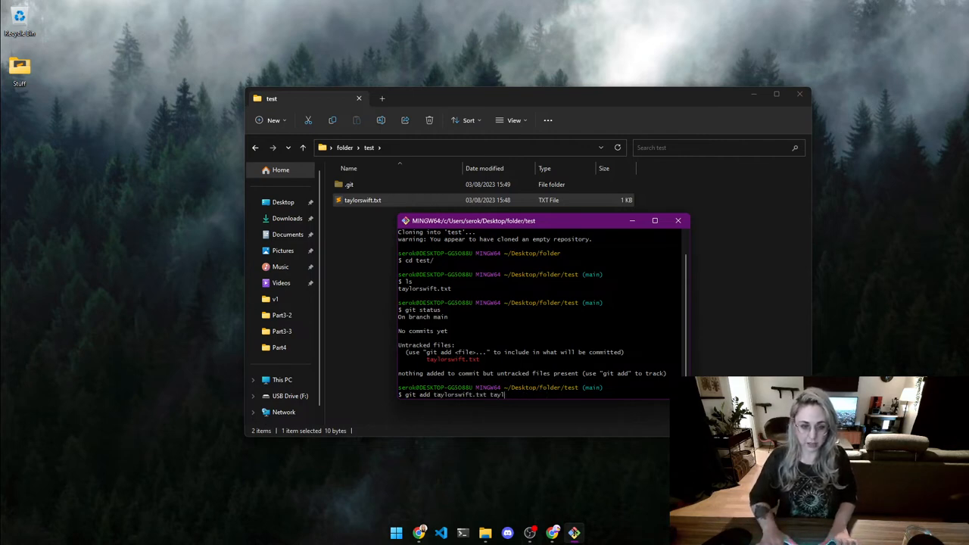
{"action": "key", "text": "BackSpace"}
{"action": "key", "text": "BackSpace"}
{"action": "key", "text": "BackSpace"}
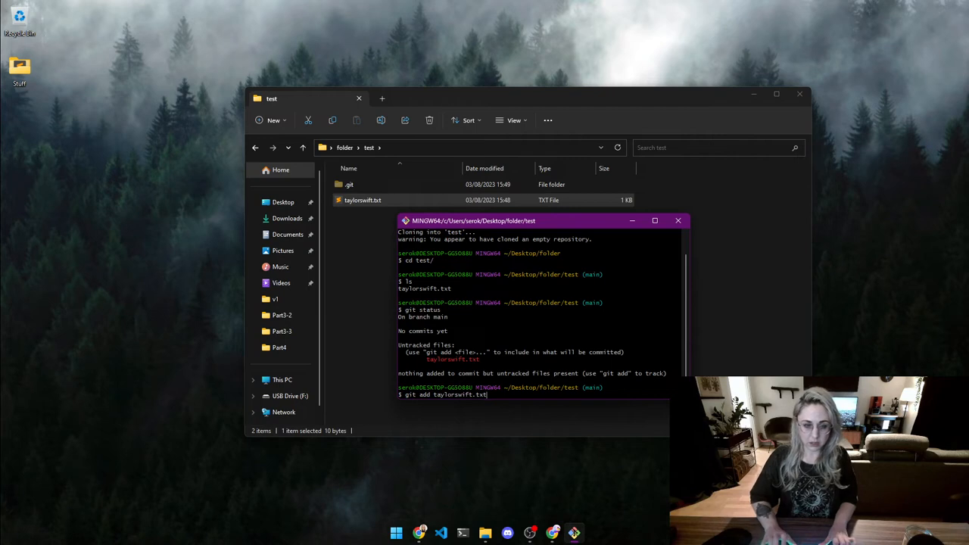
{"action": "key", "text": "Return"}
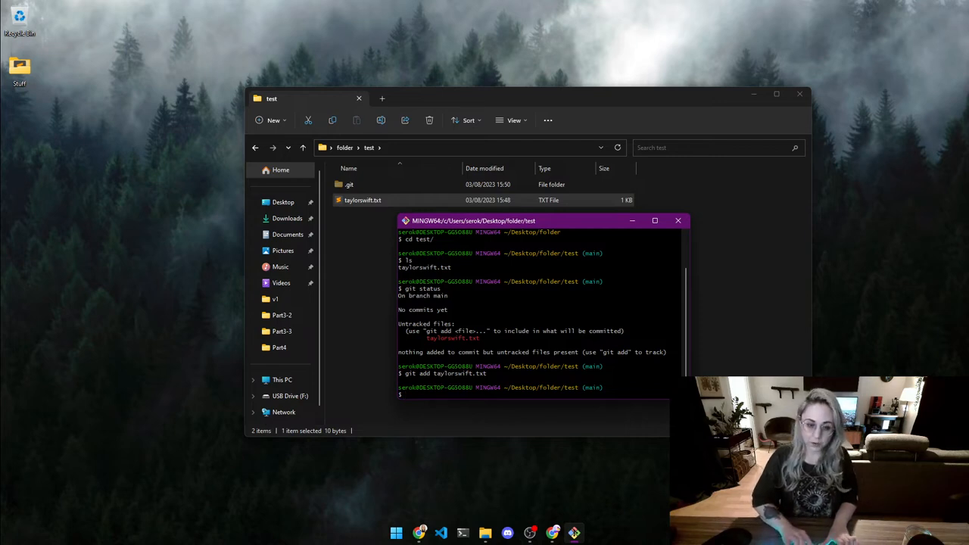
{"action": "type", "text": "git add"}
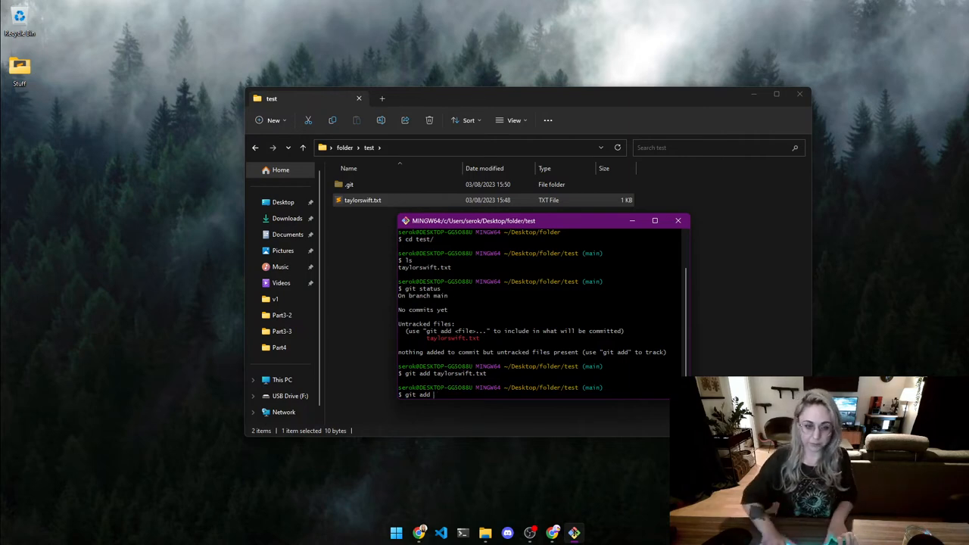
Step: Run git status to confirm taylorswift.txt is a new file ready to commit
{"action": "key", "text": "BackSpace"}
{"action": "key", "text": "BackSpace"}
{"action": "key", "text": "BackSpace"}
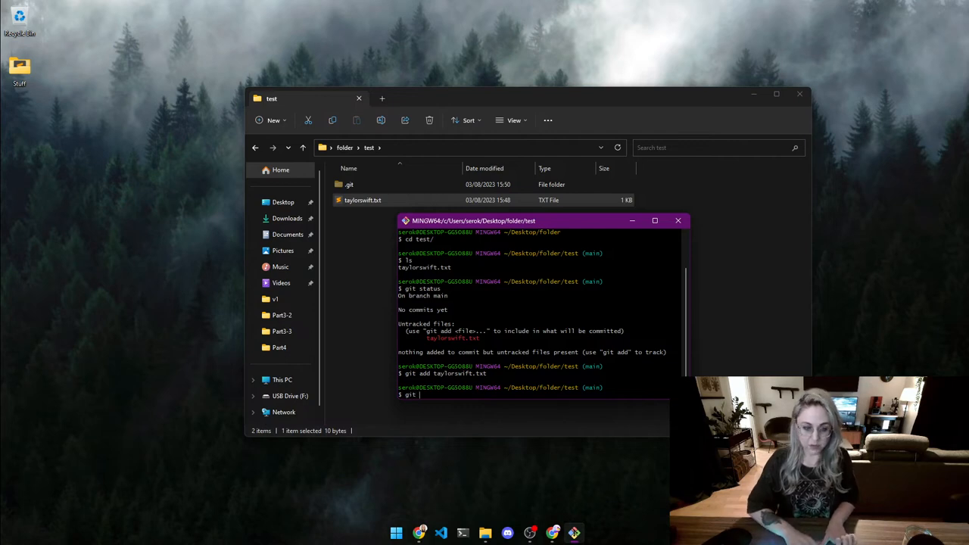
{"action": "type", "text": "status"}
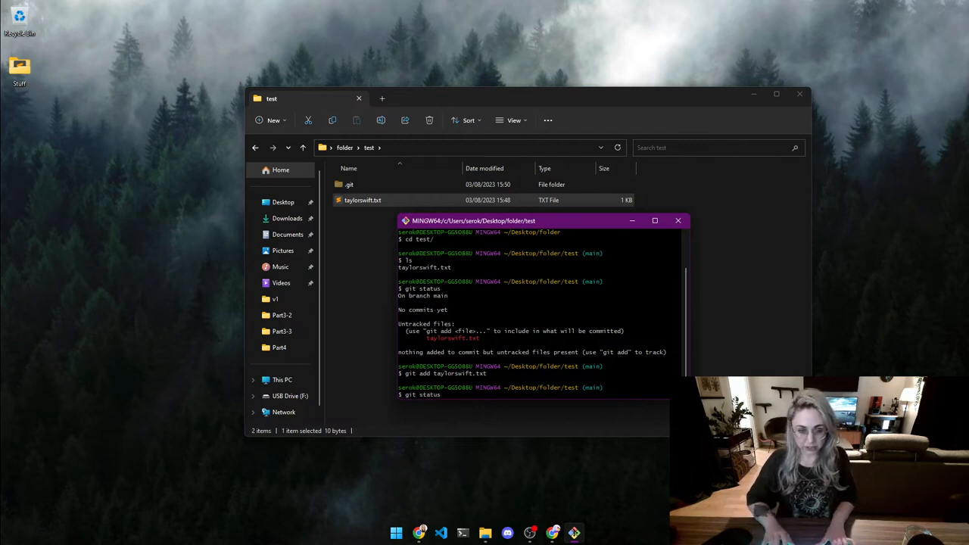
{"action": "key", "text": "Return"}
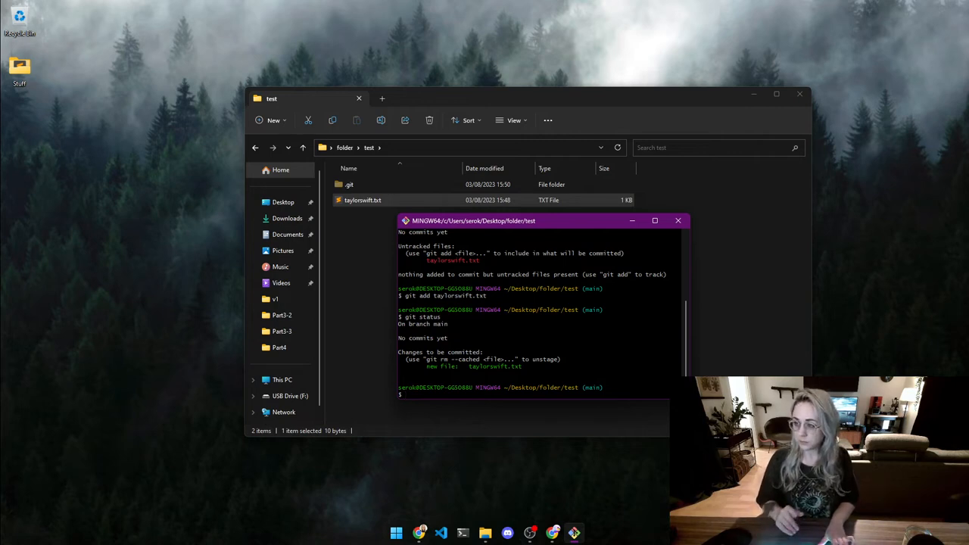
{"action": "type", "text": "git commit -"}
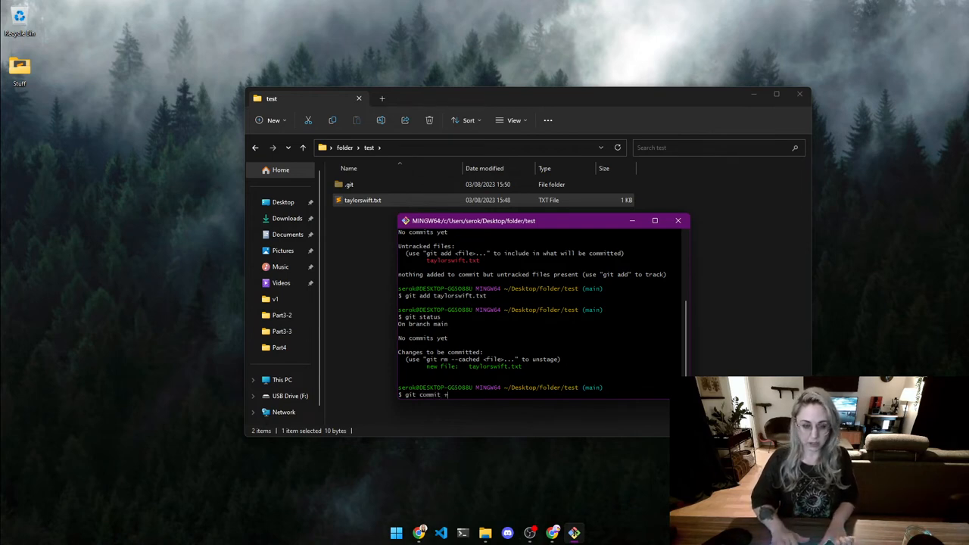
{"action": "type", "text": "m"}
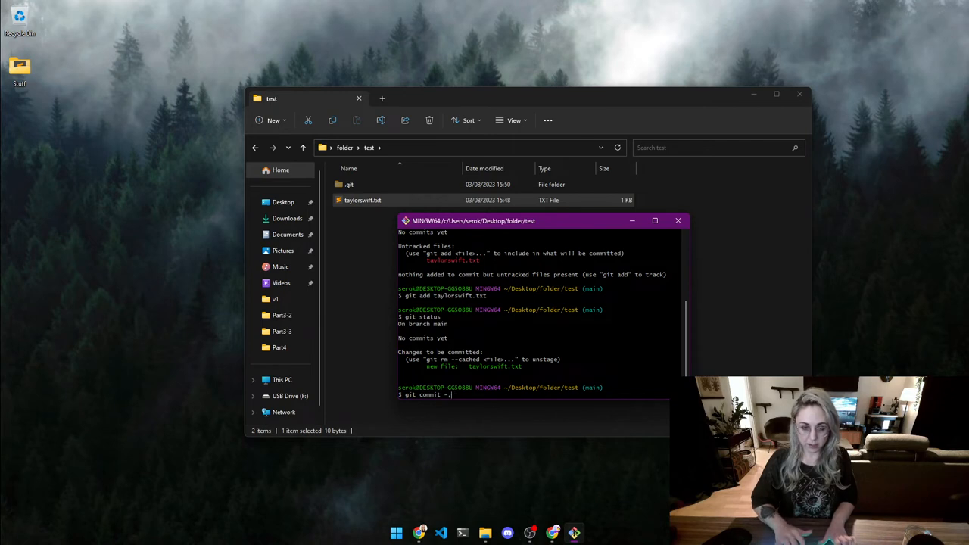
{"action": "type", "text": "m"}
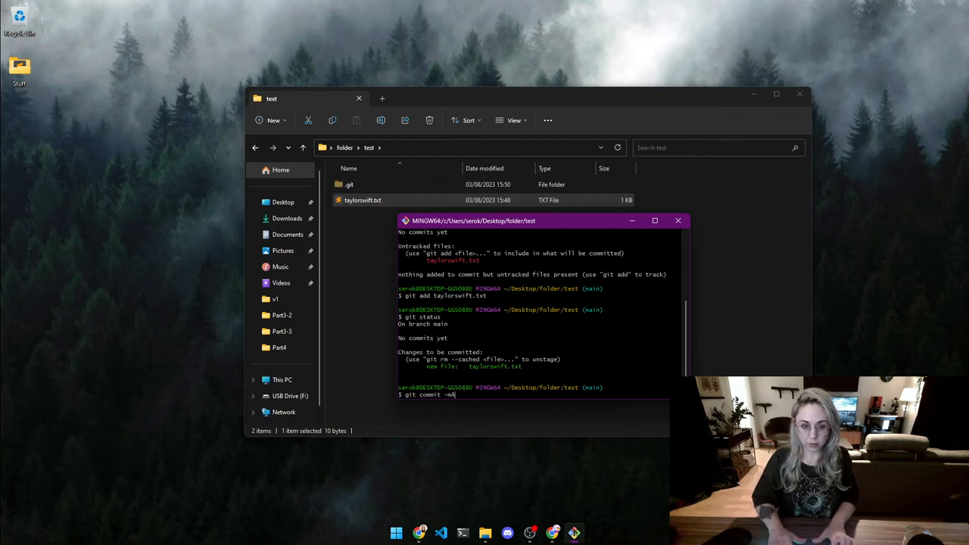
Step: Commit the staged taylorswift.txt as the root commit with message 'first commit'
{"action": "key", "text": "super"}
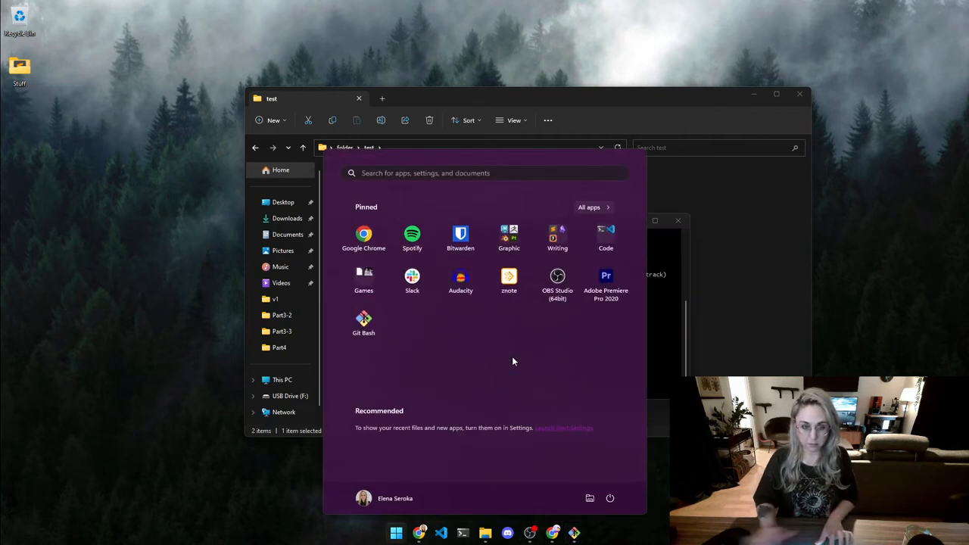
{"action": "key", "text": "super"}
{"action": "left_click", "coordinate": [452, 396]}
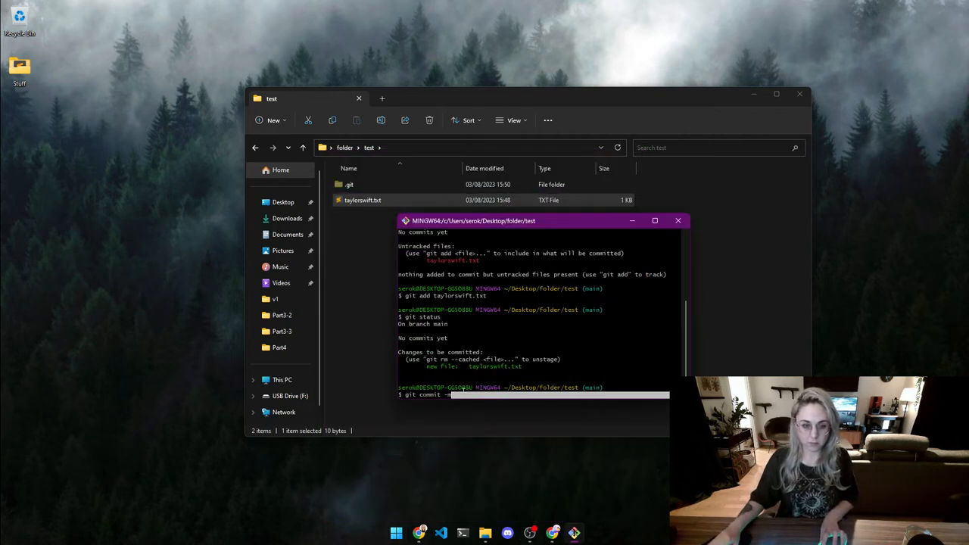
{"action": "left_click", "coordinate": [453, 395]}
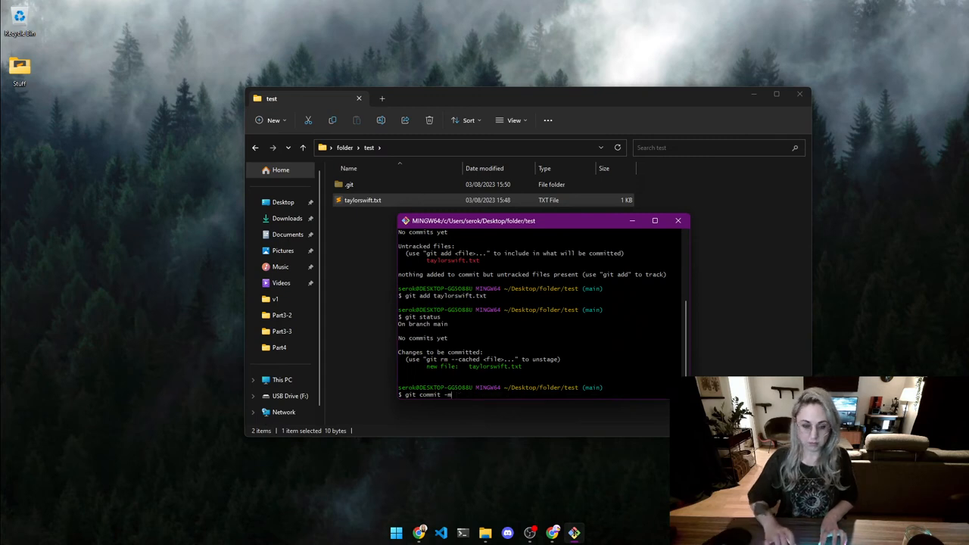
{"action": "type", "text": "'first"}
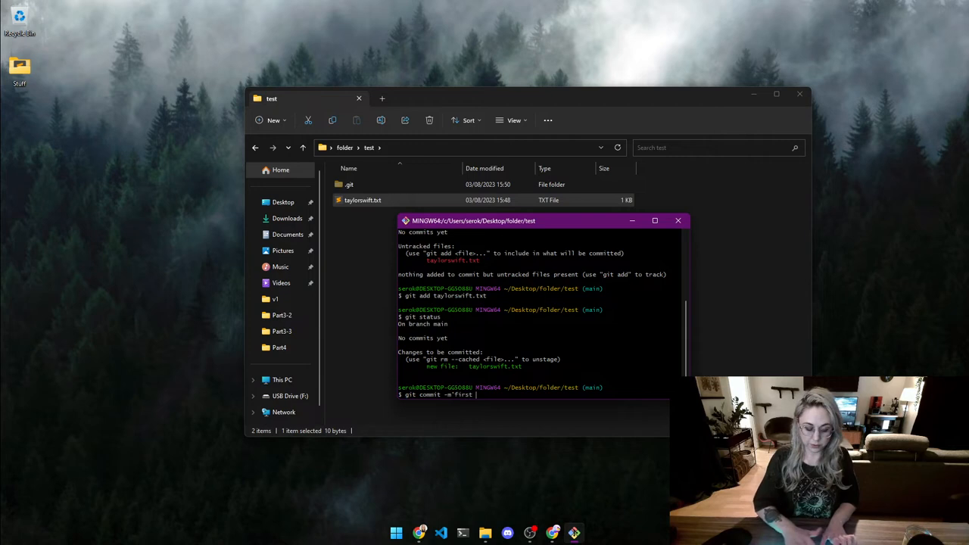
{"action": "type", "text": " commit"}
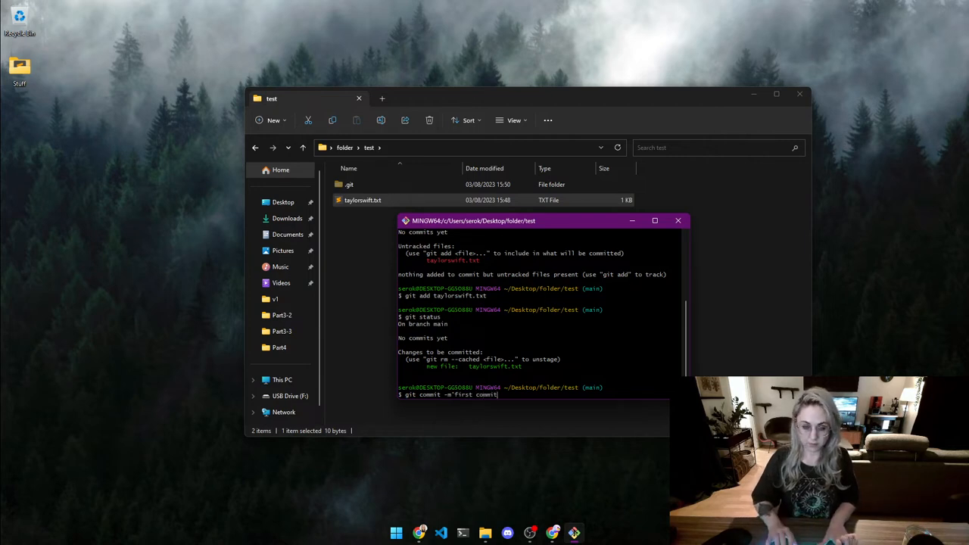
{"action": "key", "text": "Return"}
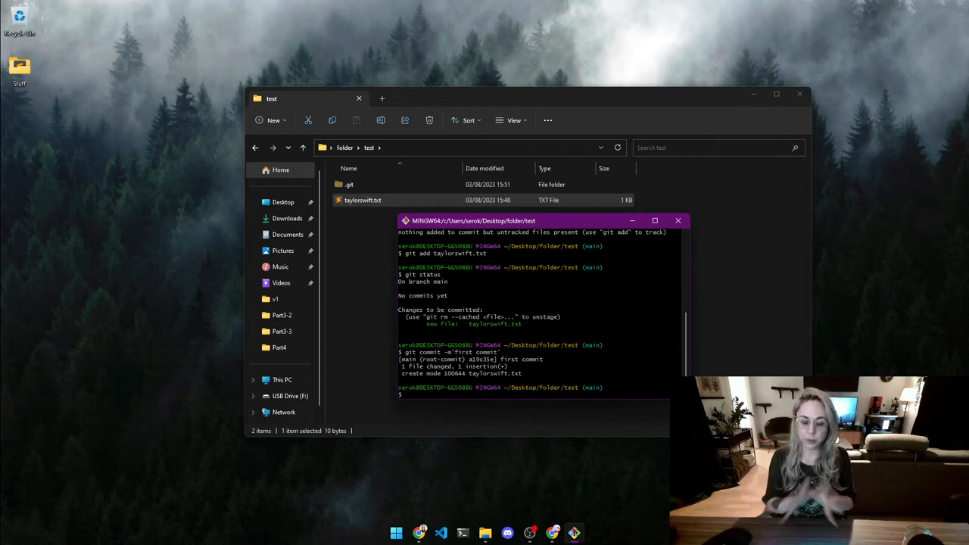
{"action": "type", "text": "git pull"}
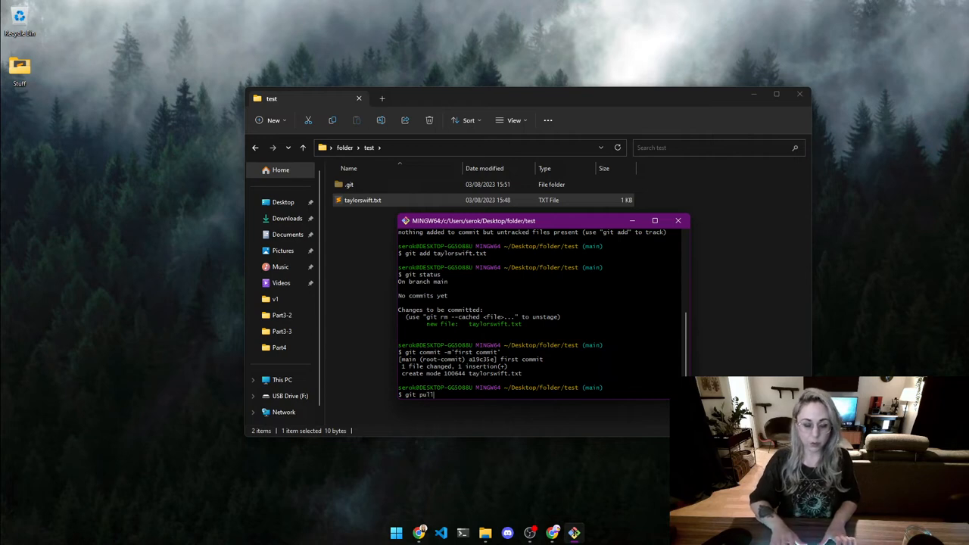
Step: Run git pull (no remote ref reported), then git push the first commit to origin main
{"action": "key", "text": "Return"}
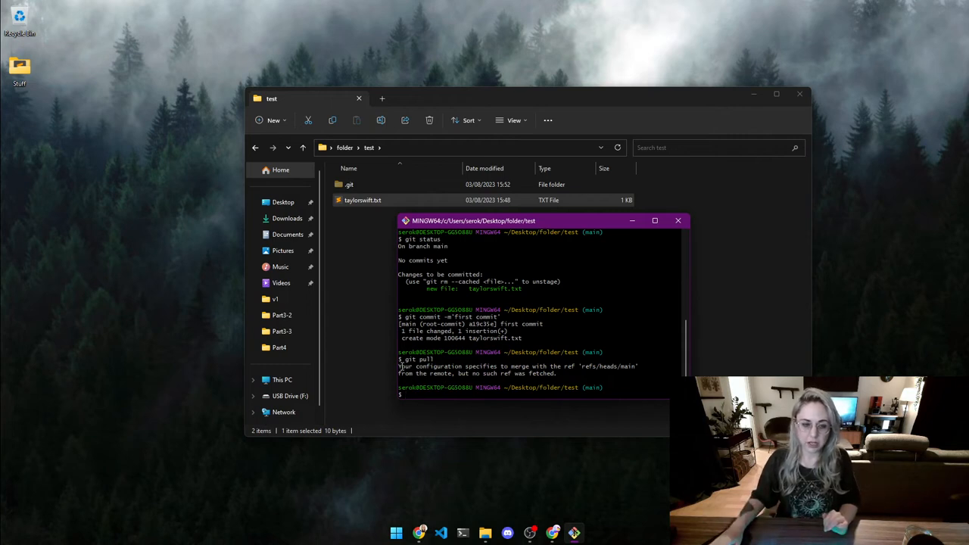
{"action": "double_click", "coordinate": [403, 367]}
{"action": "left_click_drag", "start_coordinate": [403, 366], "coordinate": [531, 376]}
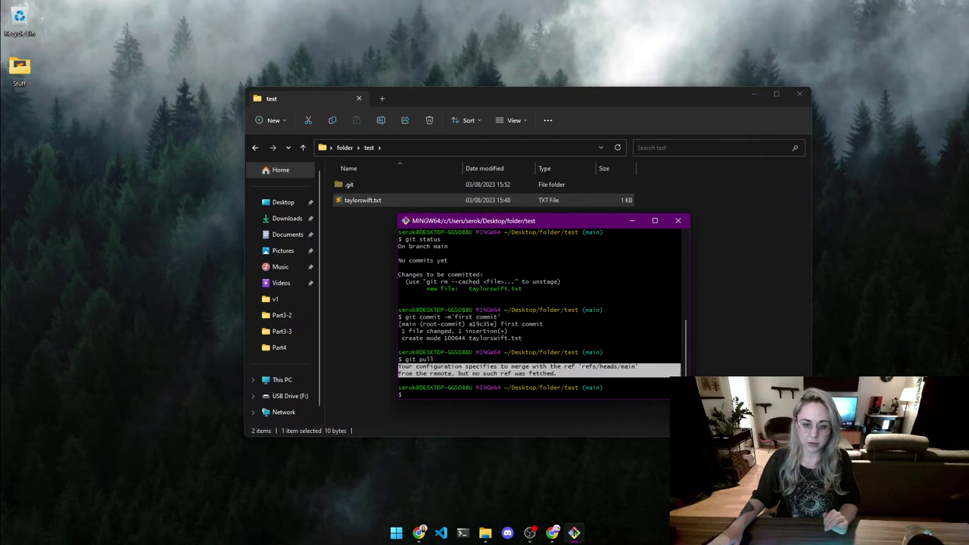
{"action": "left_click", "coordinate": [460, 391]}
{"action": "type", "text": "gi"}
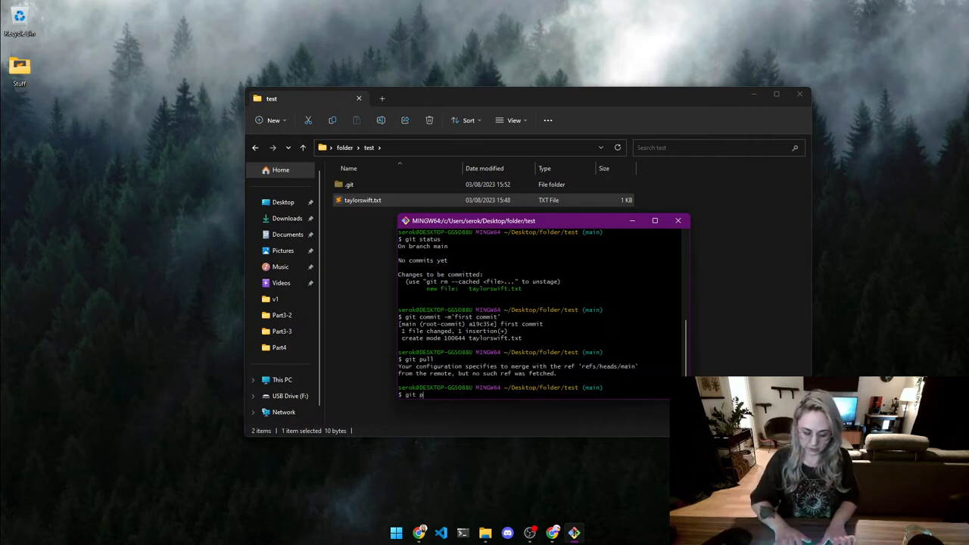
{"action": "type", "text": "t push"}
{"action": "key", "text": "Return"}
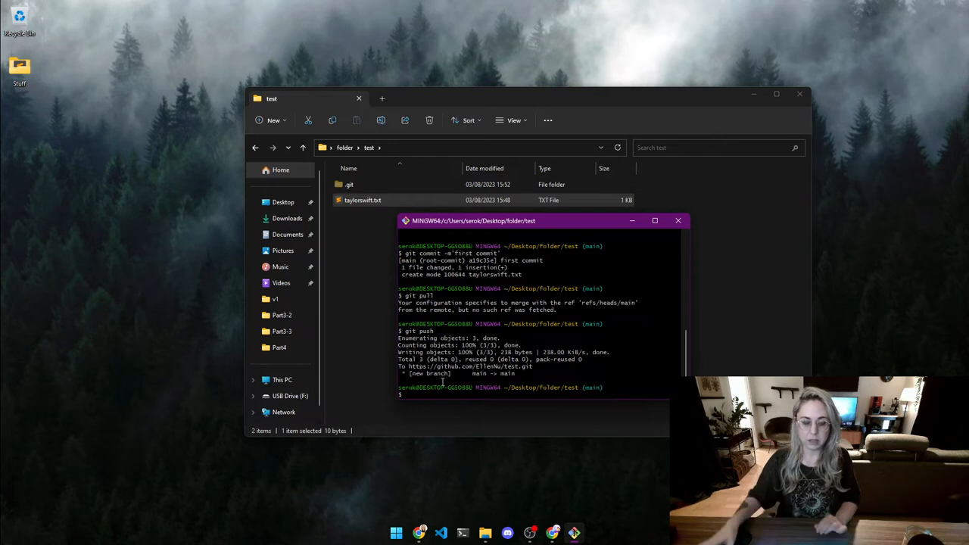
Step: Refresh the GitHub test repo and view taylorswift.txt reading 'eras tour!'
{"action": "left_click", "coordinate": [555, 532]}
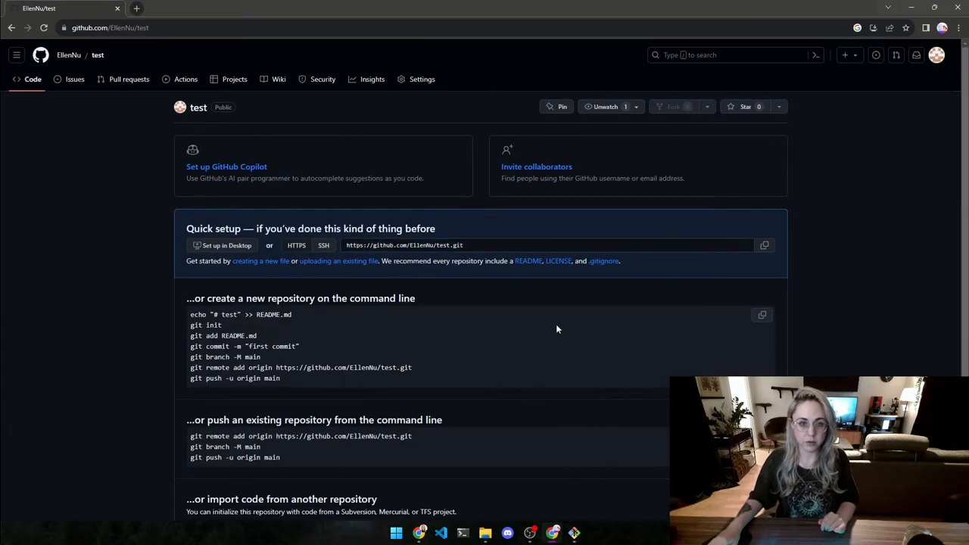
{"action": "key", "text": "F5"}
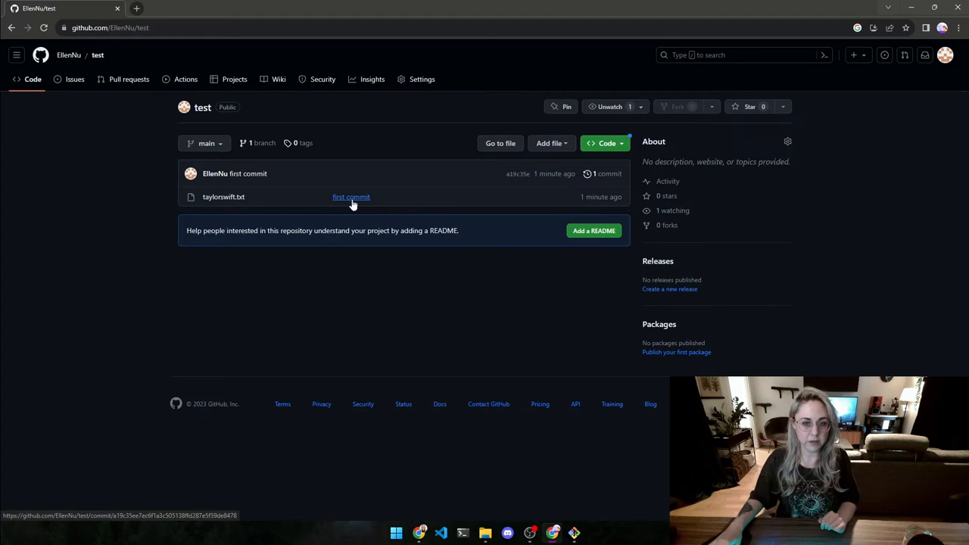
{"action": "left_click", "coordinate": [221, 198]}
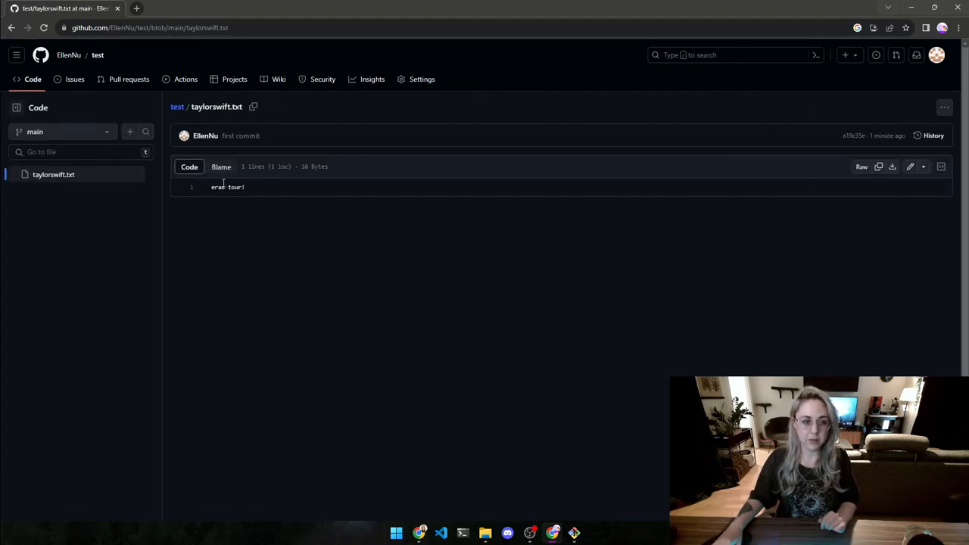
{"action": "left_click_drag", "start_coordinate": [211, 187], "coordinate": [245, 187]}
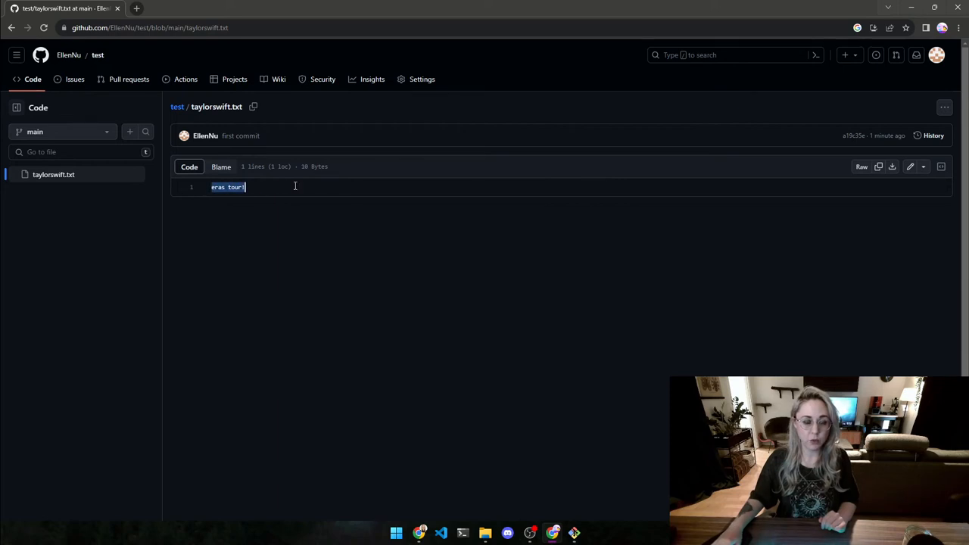
{"action": "left_click", "coordinate": [496, 361]}
Step: Minimize Chrome and close the MINGW64 terminal, leaving the test folder visible
{"action": "left_click", "coordinate": [911, 8]}
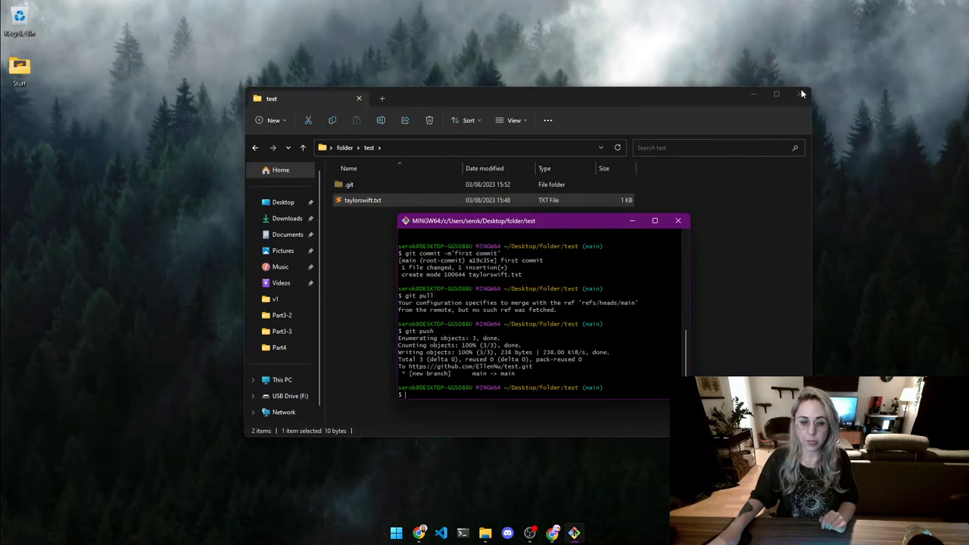
{"action": "left_click", "coordinate": [677, 220]}
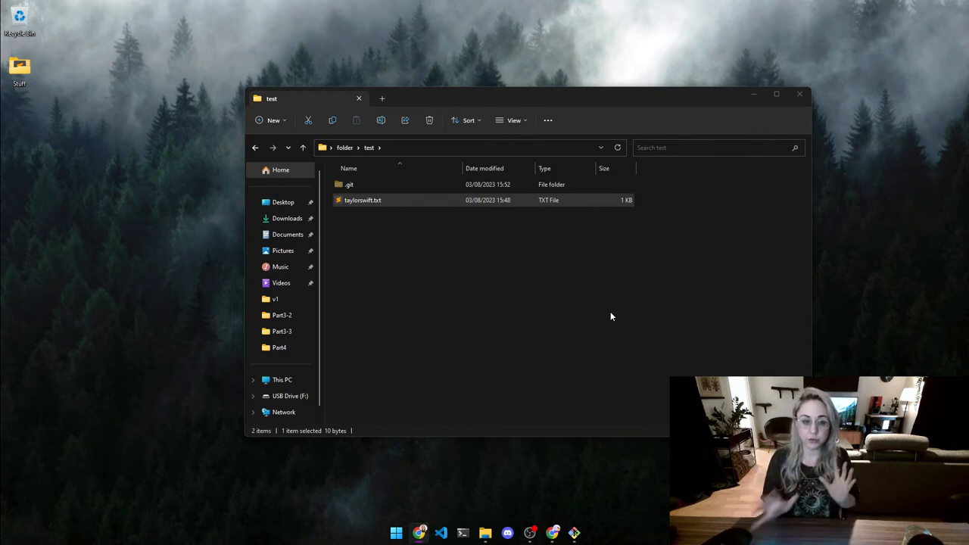
Step: Add 'maroon' on a third line of taylorswift.txt, save, and close Sublime Text
{"action": "double_click", "coordinate": [395, 203]}
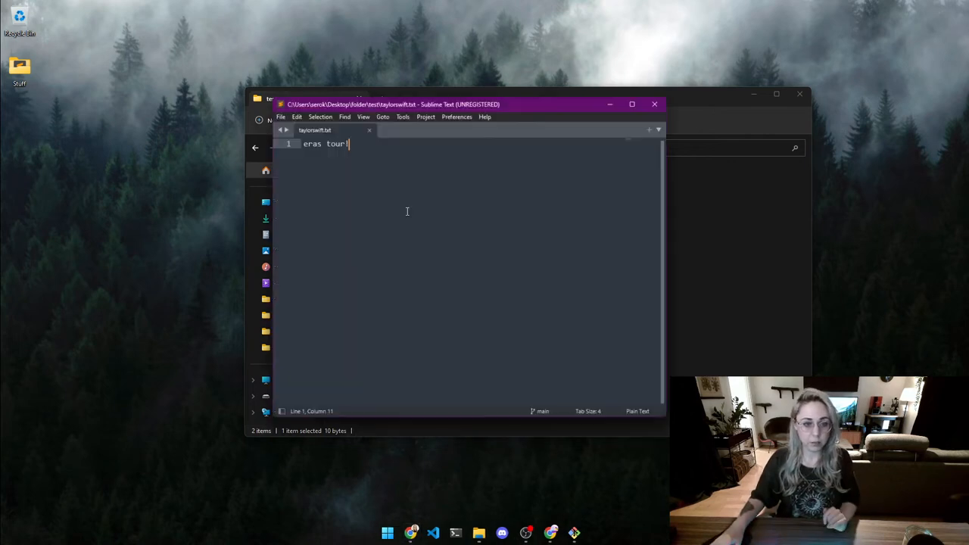
{"action": "key", "text": "End"}
{"action": "key", "text": "Return"}
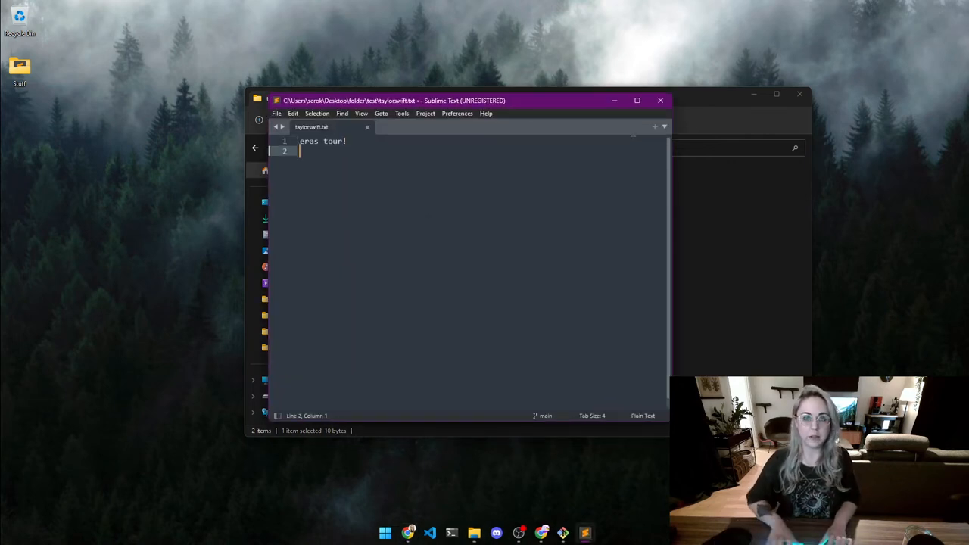
{"action": "key", "text": "Return"}
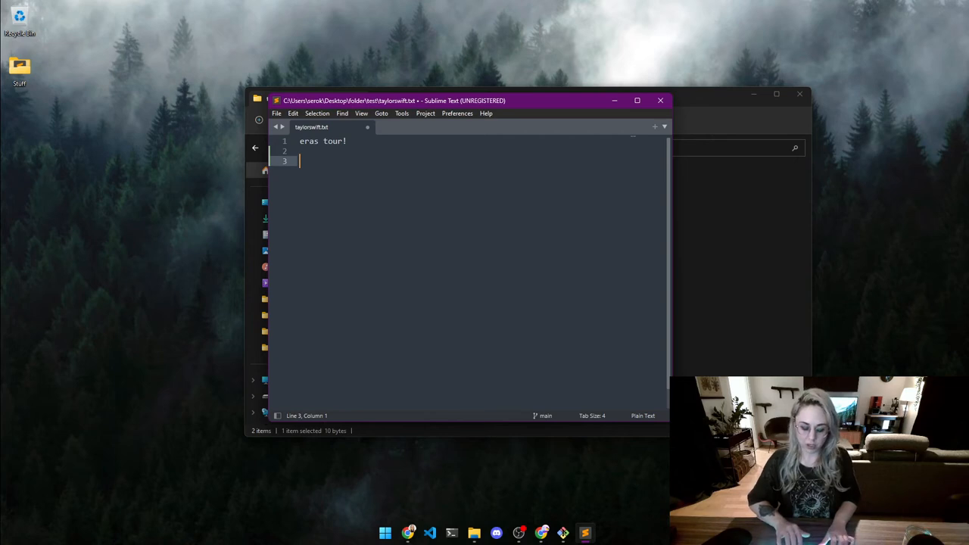
{"action": "type", "text": "maroon"}
{"action": "key", "text": "ctrl+s"}
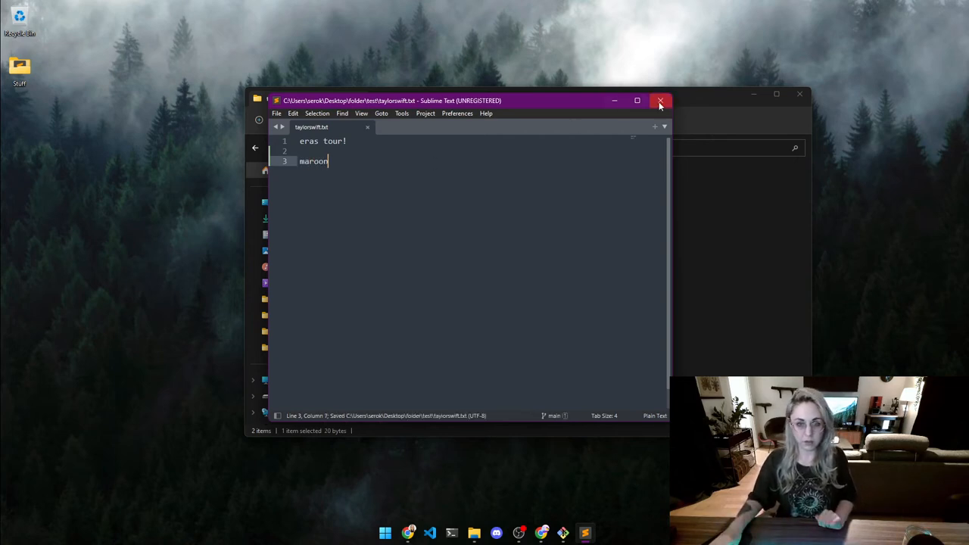
{"action": "left_click", "coordinate": [660, 100]}
{"action": "mouse_move", "coordinate": [562, 532]}
{"action": "left_click", "coordinate": [575, 535]}
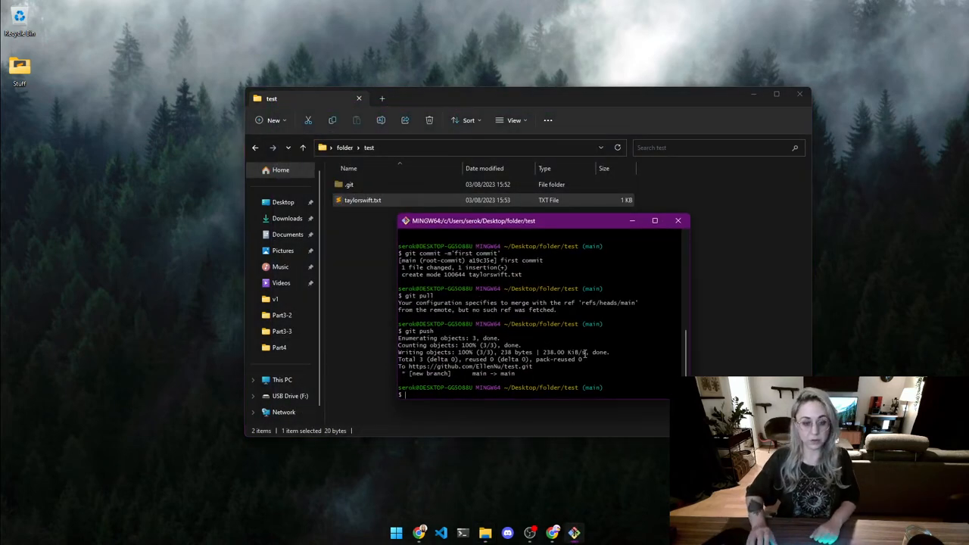
{"action": "type", "text": "git push"}
Step: Stage taylorswift.txt, commit it as 'second commit', and check git status
{"action": "key", "text": "Up"}
{"action": "key", "text": "Up"}
{"action": "key", "text": "Up"}
{"action": "key", "text": "Return"}
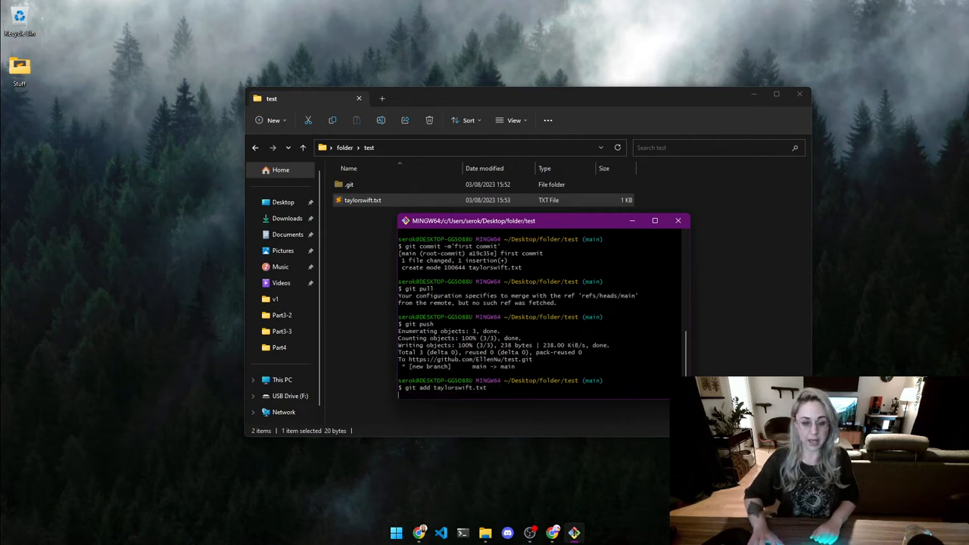
{"action": "key", "text": "Up"}
{"action": "key", "text": "Up"}
{"action": "key", "text": "Up"}
{"action": "key", "text": "Up"}
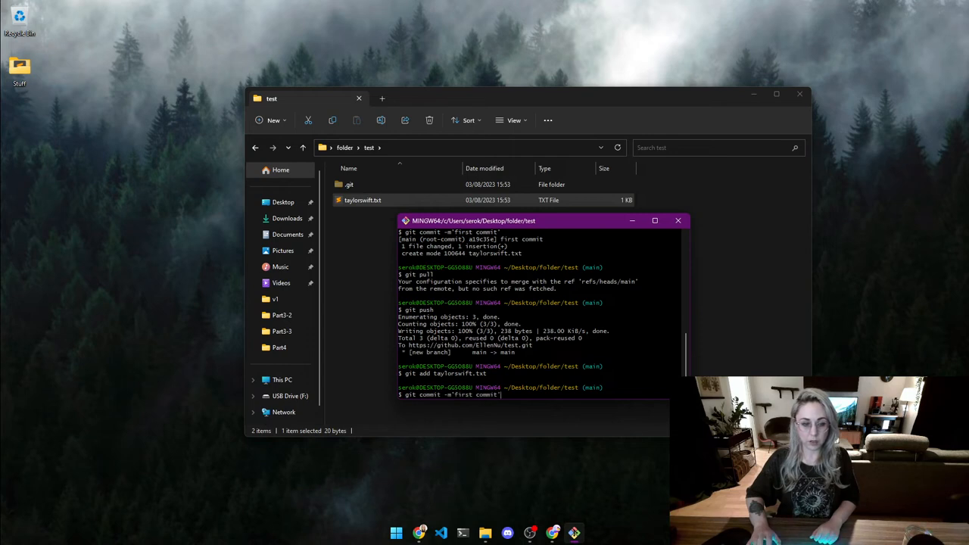
{"action": "key", "text": "Left"}
{"action": "key", "text": "Left"}
{"action": "key", "text": "Left"}
{"action": "key", "text": "BackSpace"}
{"action": "key", "text": "BackSpace"}
{"action": "key", "text": "BackSpace"}
{"action": "type", "text": "second"}
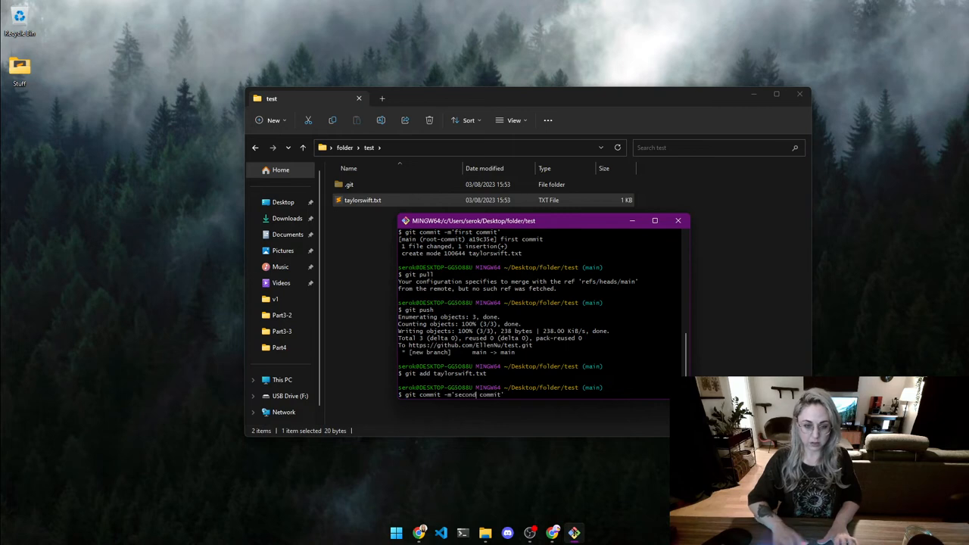
{"action": "key", "text": "Return"}
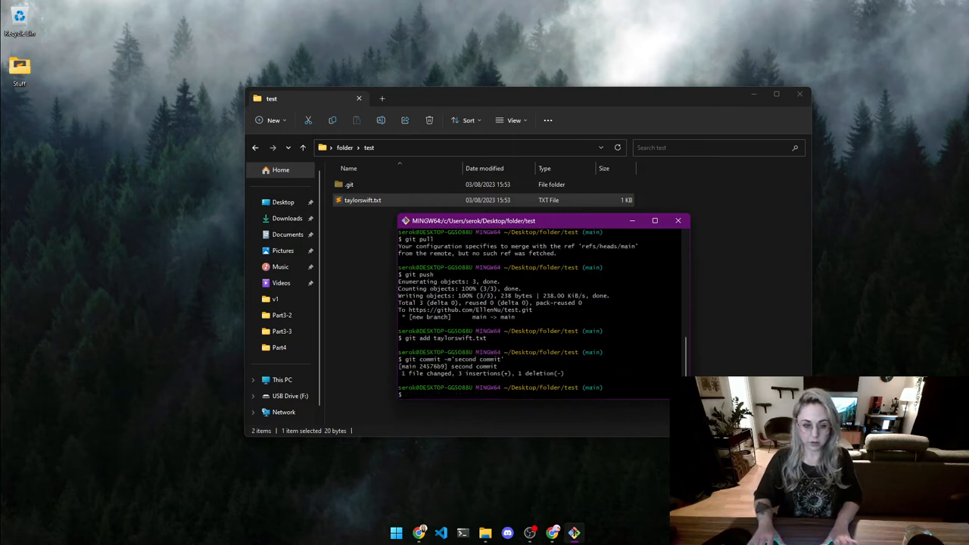
{"action": "type", "text": "git "}
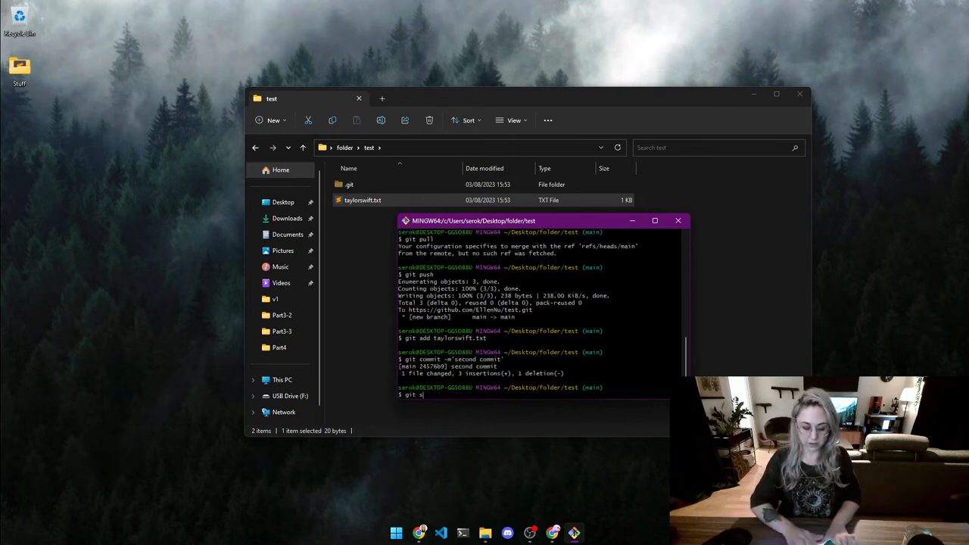
{"action": "type", "text": "status"}
{"action": "key", "text": "Return"}
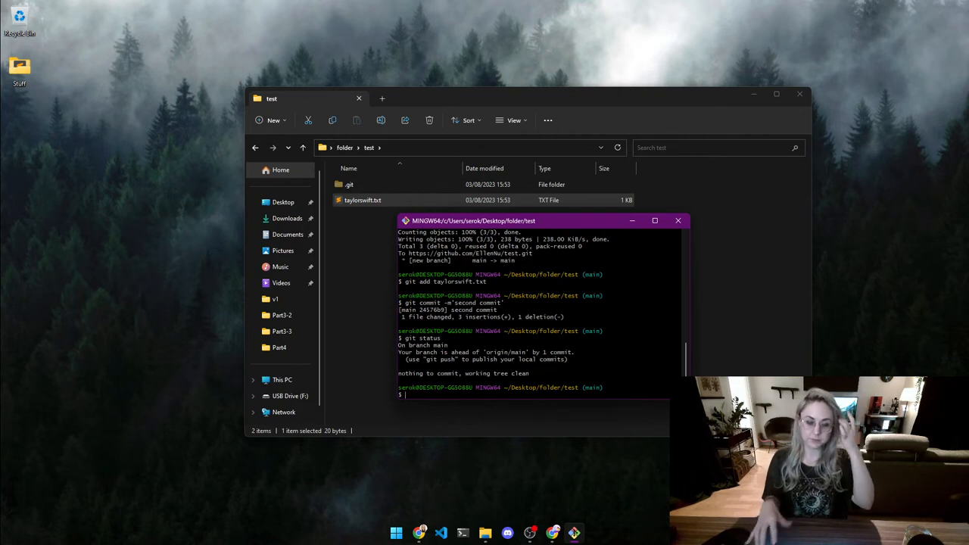
Step: Push the second commit to the GitHub test repository
{"action": "key", "text": "Up"}
{"action": "key", "text": "Up"}
{"action": "key", "text": "Up"}
{"action": "key", "text": "Down"}
{"action": "key", "text": "Up"}
{"action": "key", "text": "Up"}
{"action": "key", "text": "Up"}
{"action": "key", "text": "Down"}
{"action": "key", "text": "Up"}
{"action": "key", "text": "Return"}
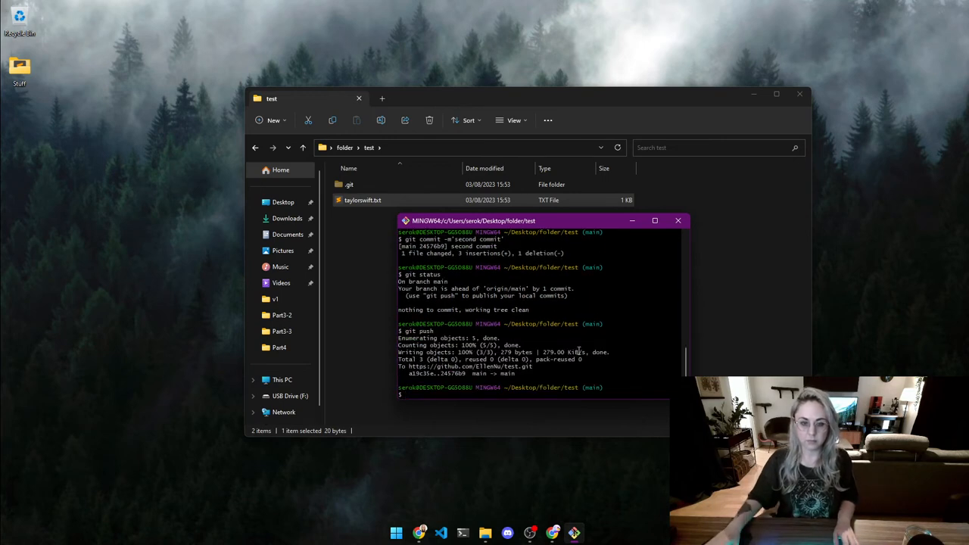
Step: Refresh the test repo on GitHub and confirm taylorswift.txt now contains maroon
{"action": "left_click", "coordinate": [554, 533]}
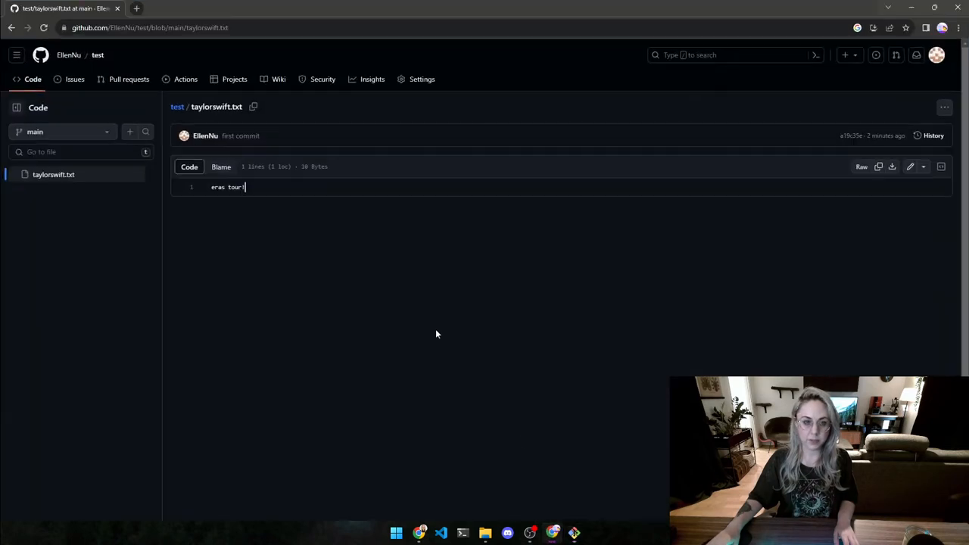
{"action": "left_click", "coordinate": [177, 107]}
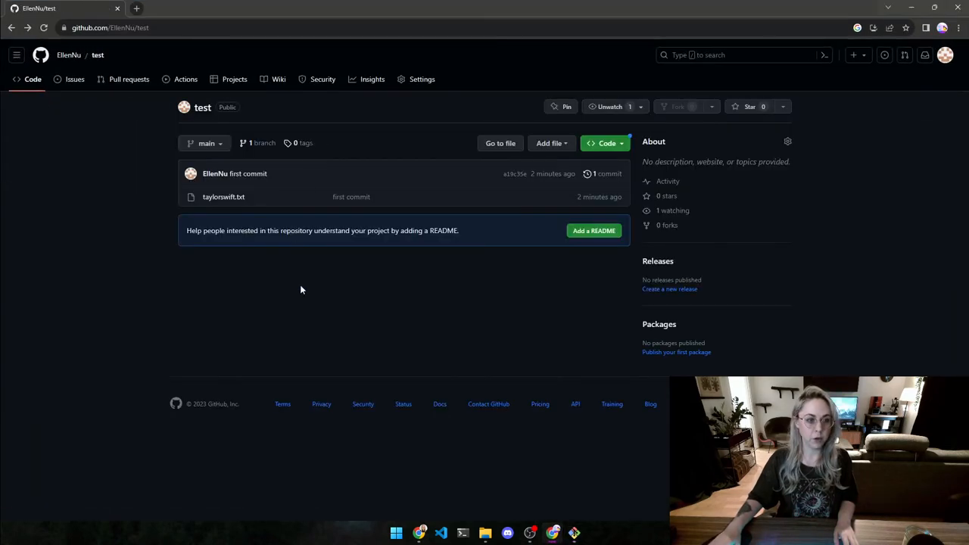
{"action": "left_click", "coordinate": [44, 27]}
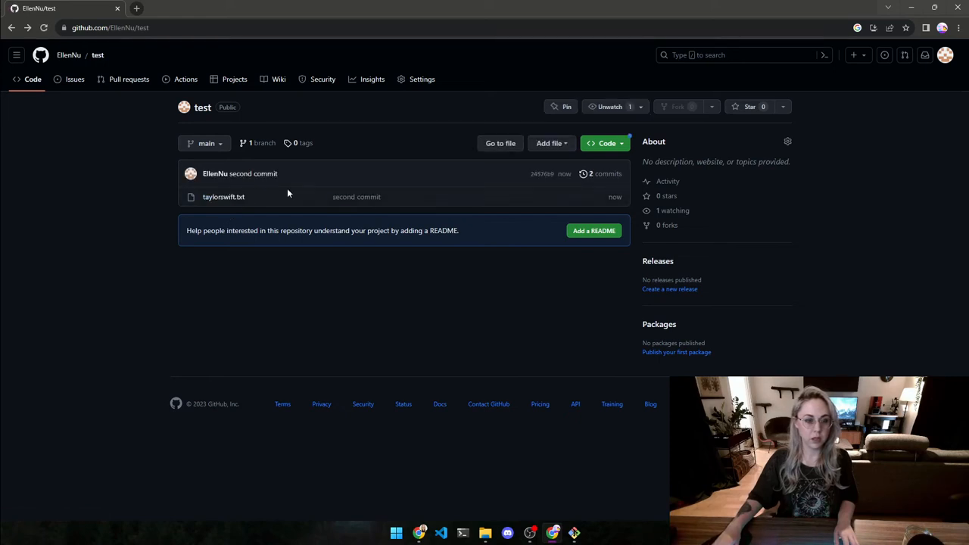
{"action": "left_click", "coordinate": [219, 197]}
{"action": "left_click_drag", "start_coordinate": [244, 206], "coordinate": [207, 187]}
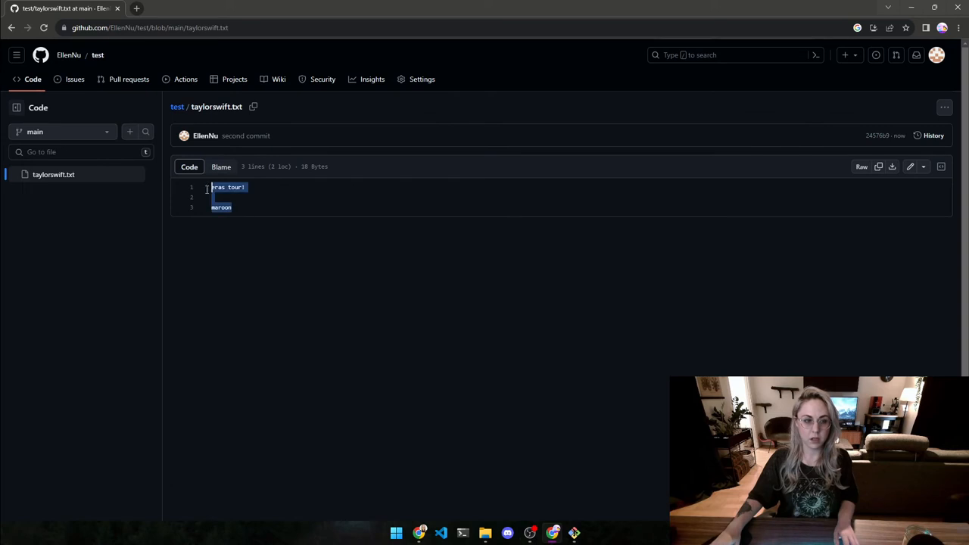
{"action": "left_click", "coordinate": [287, 197]}
{"action": "key", "text": "alt+Left"}
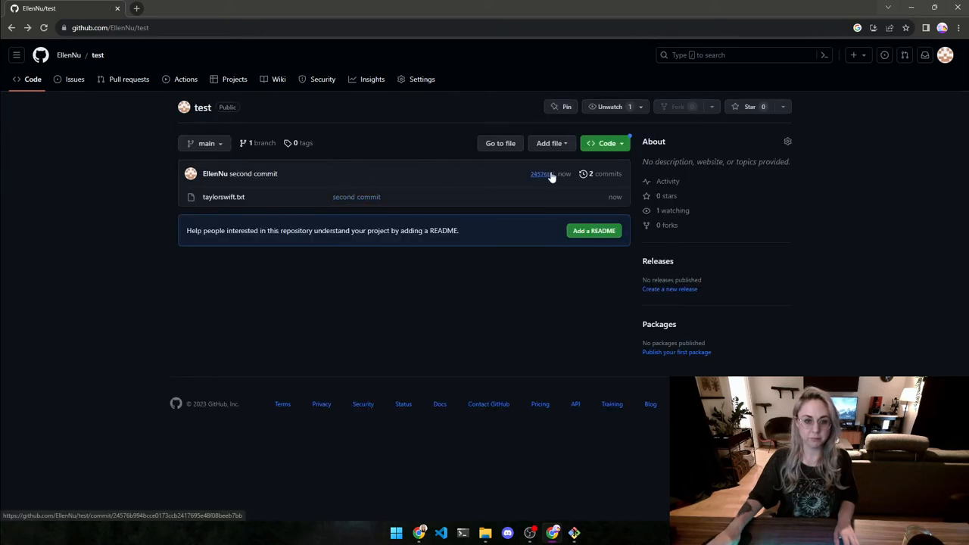
Step: View the repository's history showing 2 commits, then return to the repo home
{"action": "left_click", "coordinate": [603, 176]}
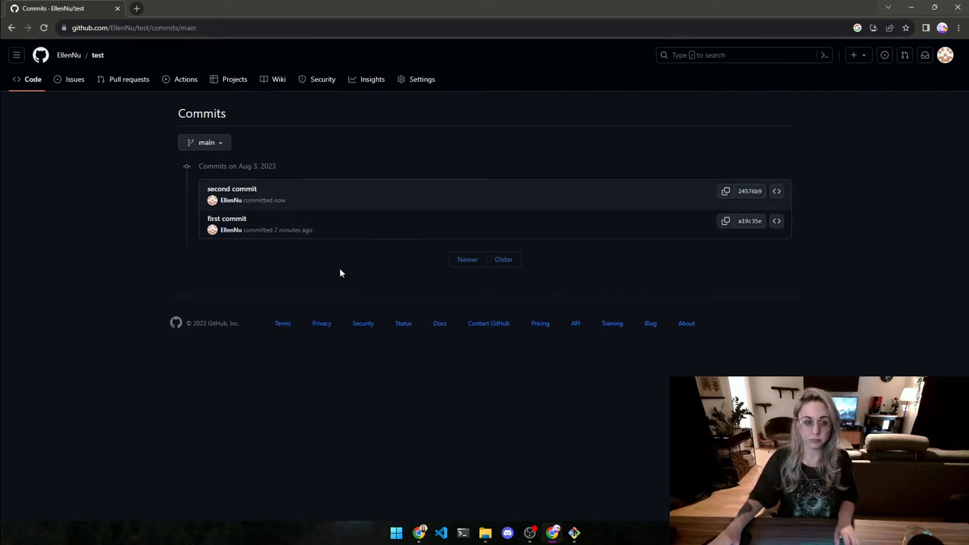
{"action": "key", "text": "alt+Left"}
{"action": "key", "text": "alt+Left"}
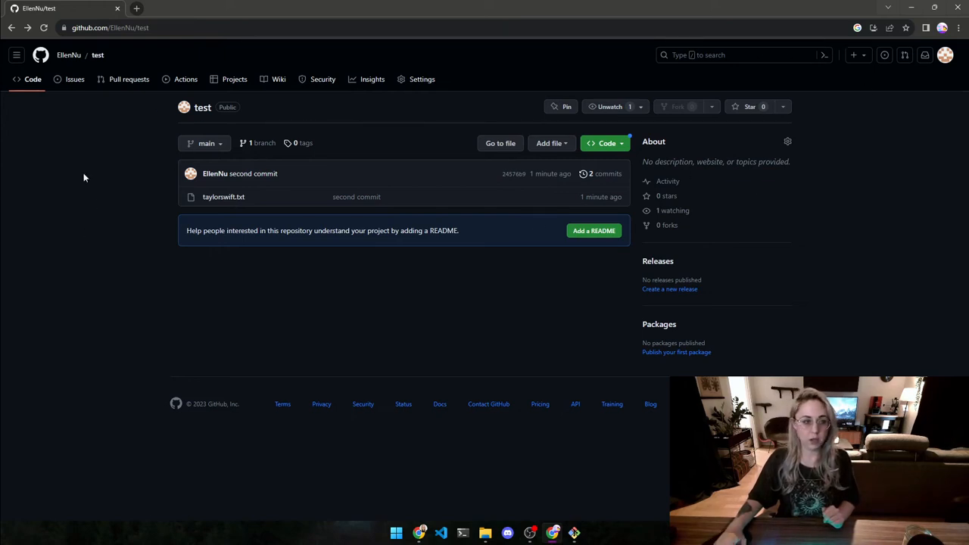
Step: Minimize Chrome and close the Git Bash and File Explorer windows
{"action": "left_click", "coordinate": [911, 8]}
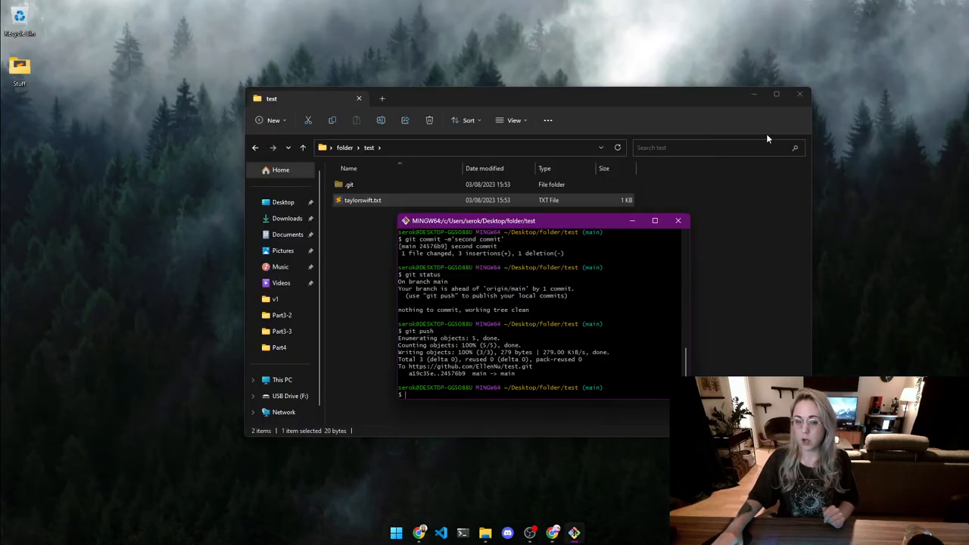
{"action": "left_click", "coordinate": [679, 223]}
{"action": "left_click", "coordinate": [800, 95]}
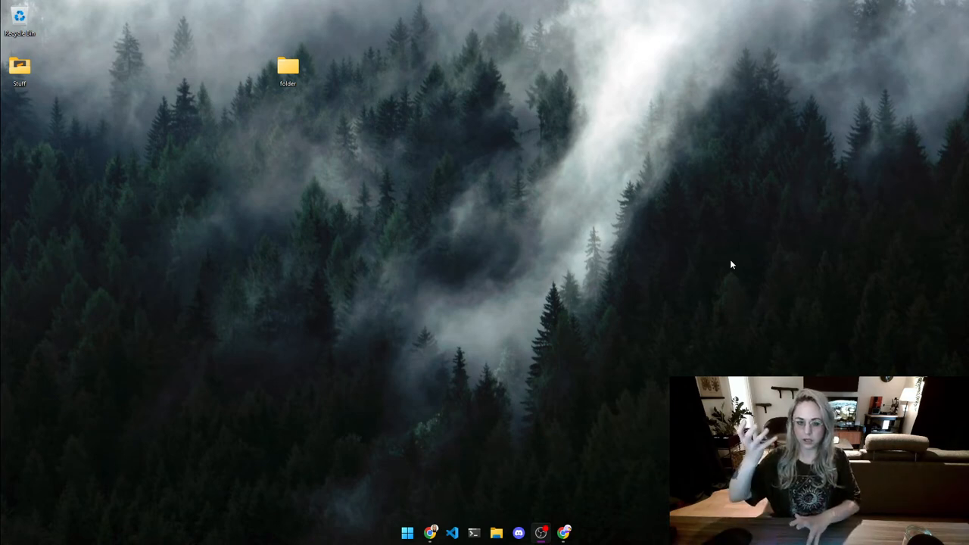
Step: Create a new desktop folder named 'directory' and open it in File Explorer
{"action": "right_click", "coordinate": [524, 189]}
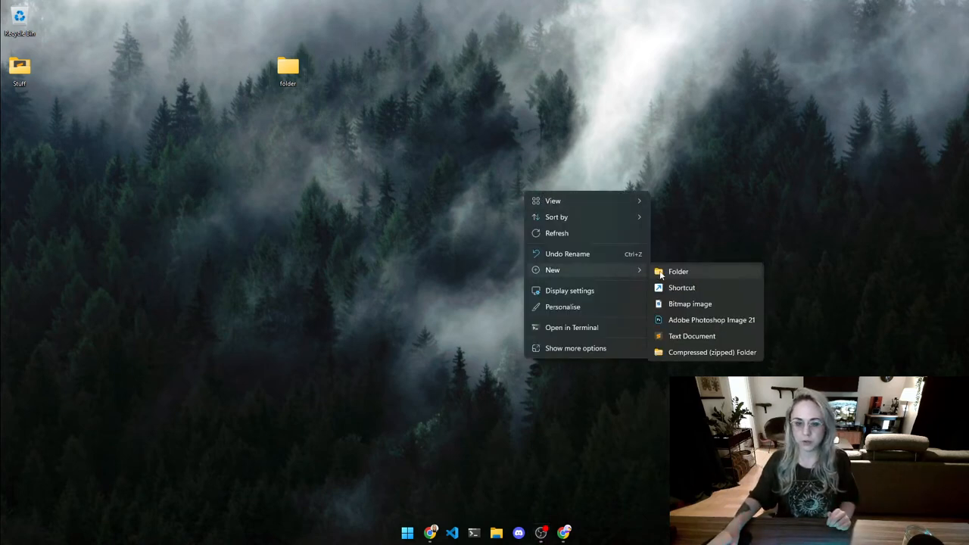
{"action": "left_click", "coordinate": [667, 264]}
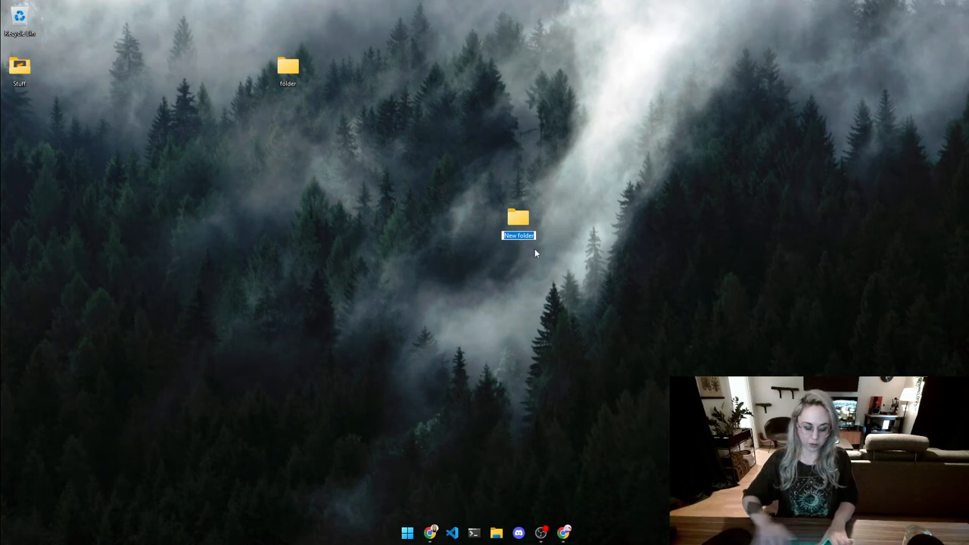
{"action": "type", "text": "dire"}
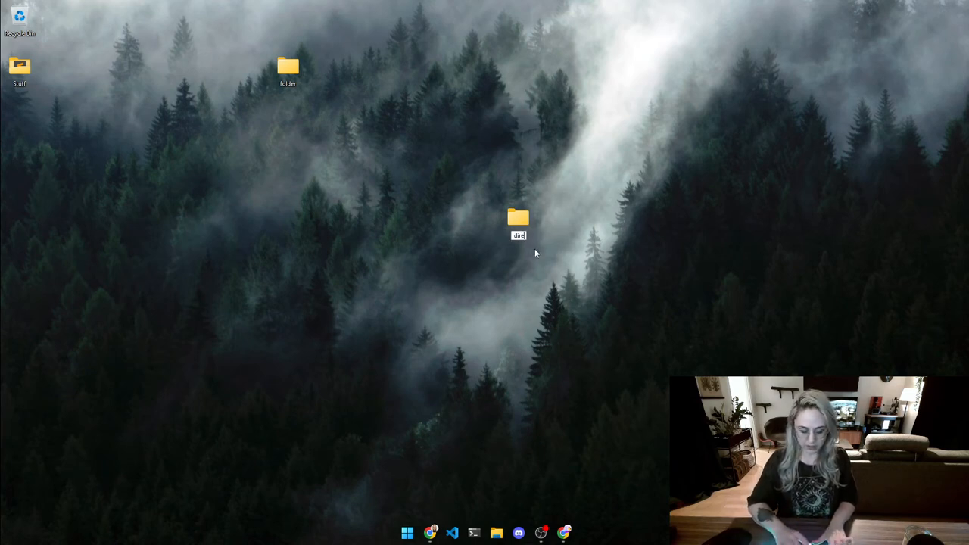
{"action": "type", "text": "ctory"}
{"action": "key", "text": "Return"}
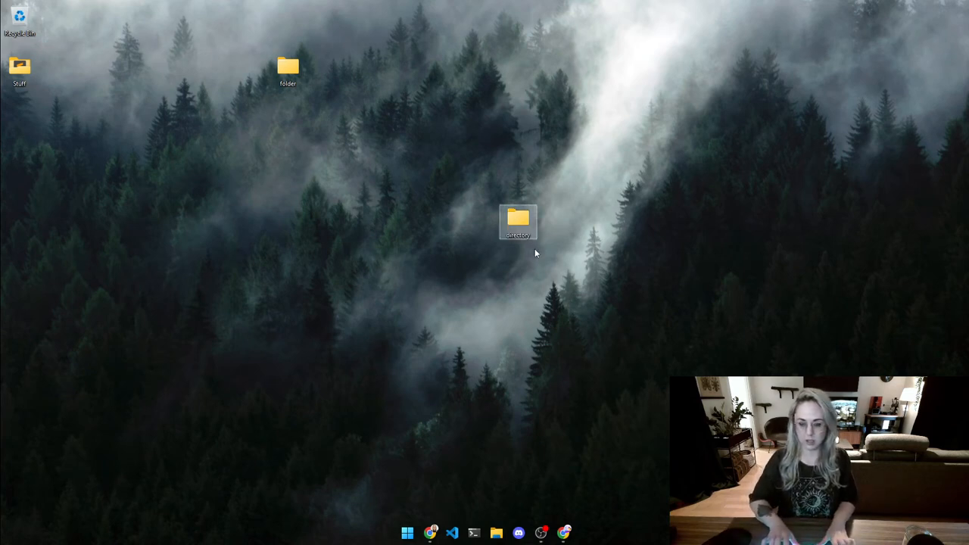
{"action": "left_click_drag", "start_coordinate": [528, 233], "coordinate": [536, 138]}
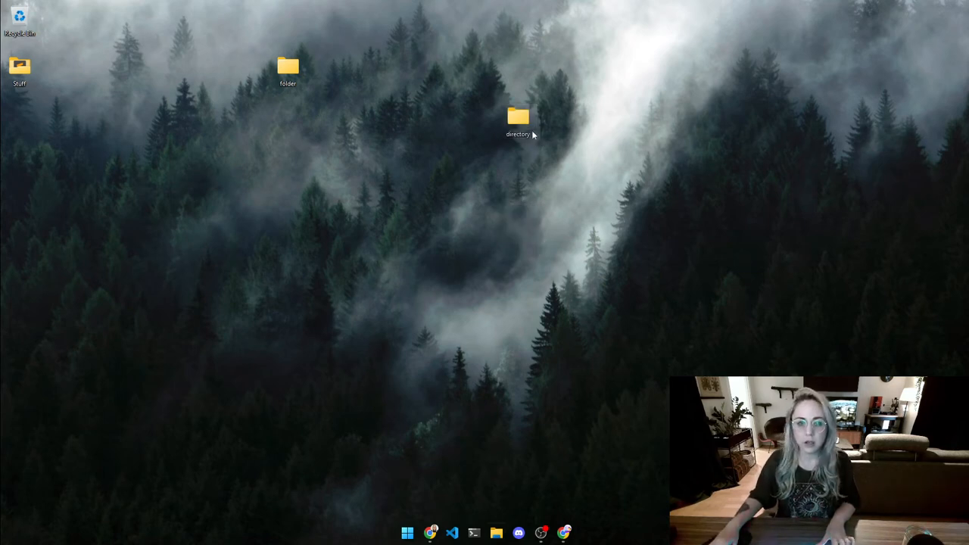
{"action": "double_click", "coordinate": [530, 123]}
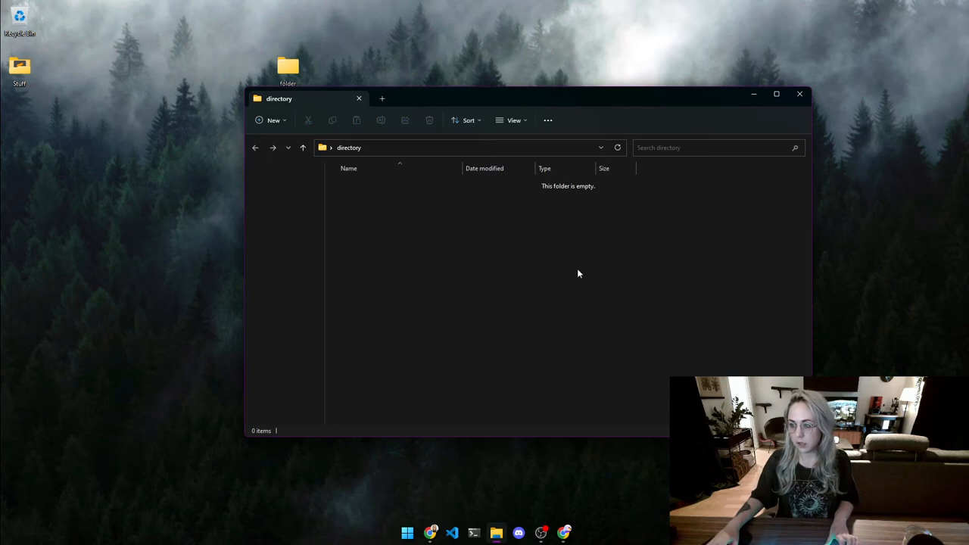
Step: Open Git Bash in the directory folder and run git init to create an empty repository
{"action": "right_click", "coordinate": [542, 249]}
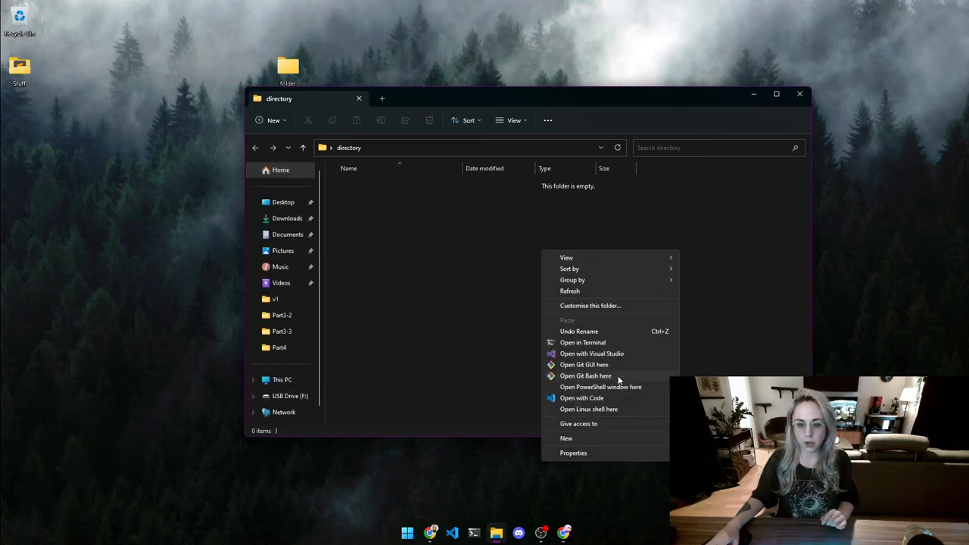
{"action": "left_click", "coordinate": [585, 375]}
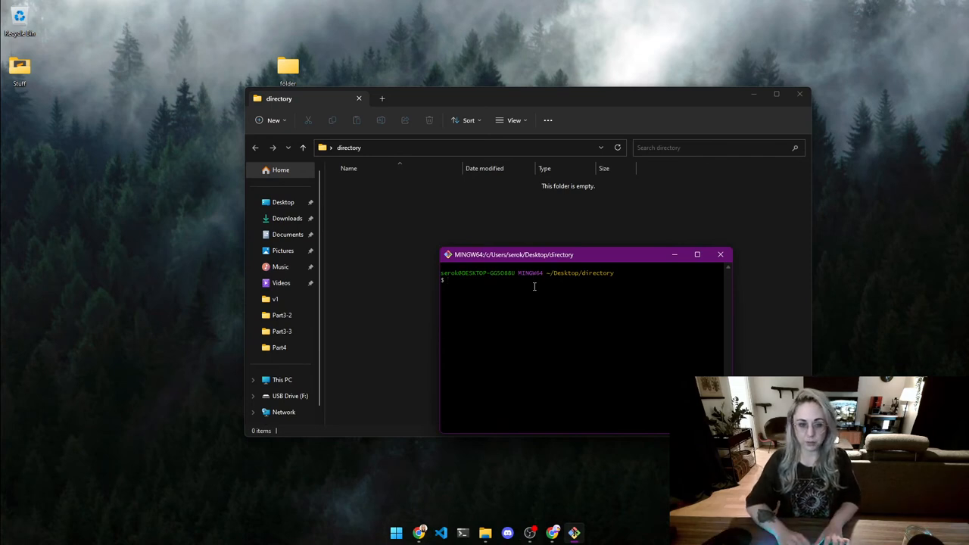
{"action": "type", "text": "git init"}
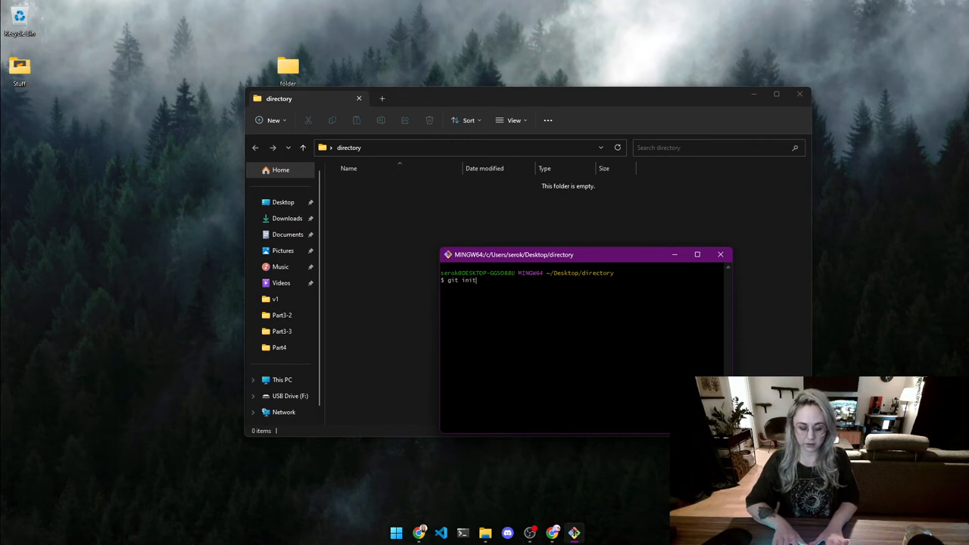
{"action": "key", "text": "Return"}
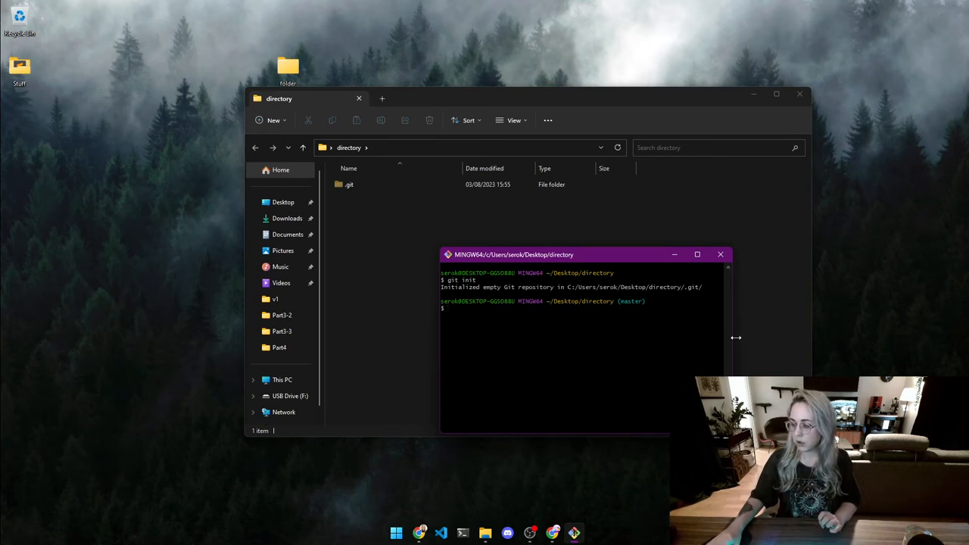
Step: Create a new text file midnights.txt in directory and open it in Sublime Text
{"action": "left_click", "coordinate": [367, 239]}
{"action": "right_click", "coordinate": [367, 230]}
{"action": "mouse_move", "coordinate": [398, 311]}
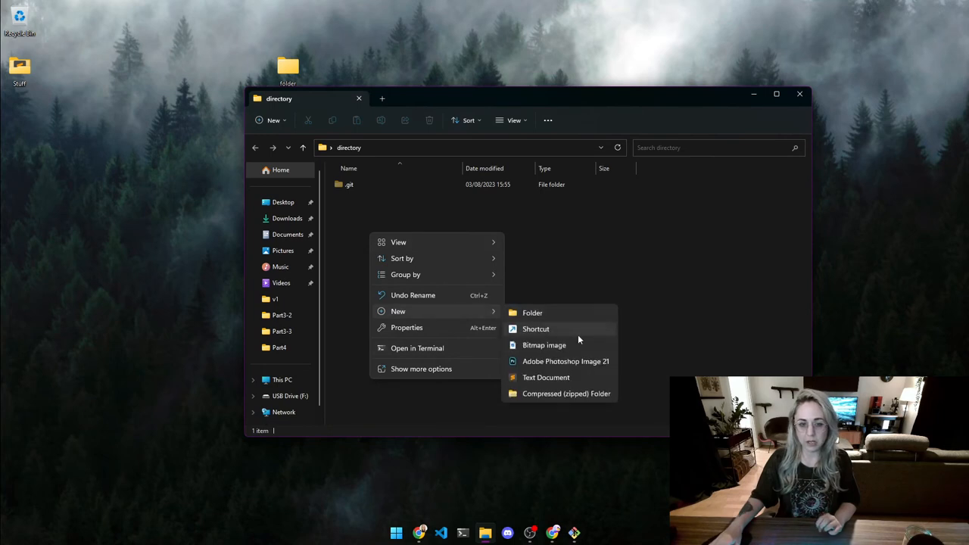
{"action": "left_click", "coordinate": [574, 376]}
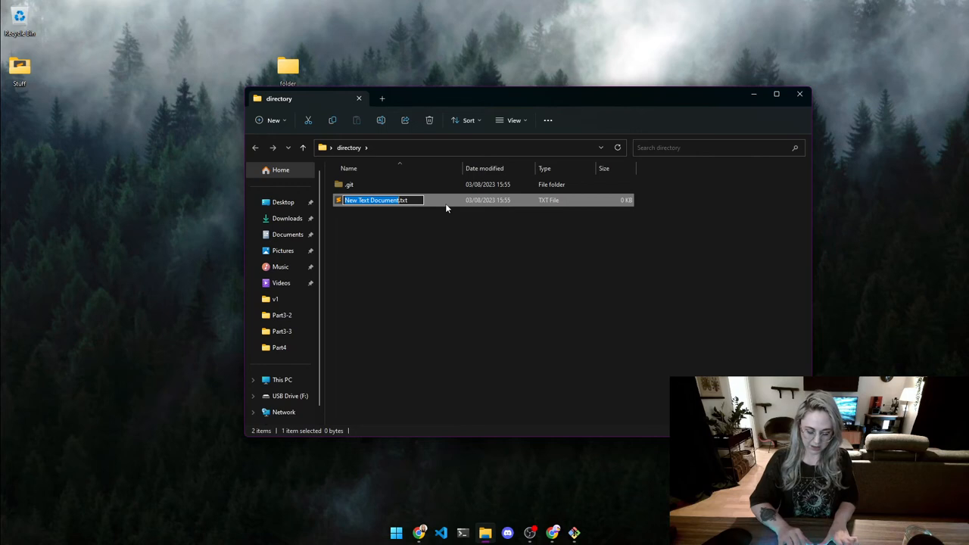
{"action": "type", "text": "m"}
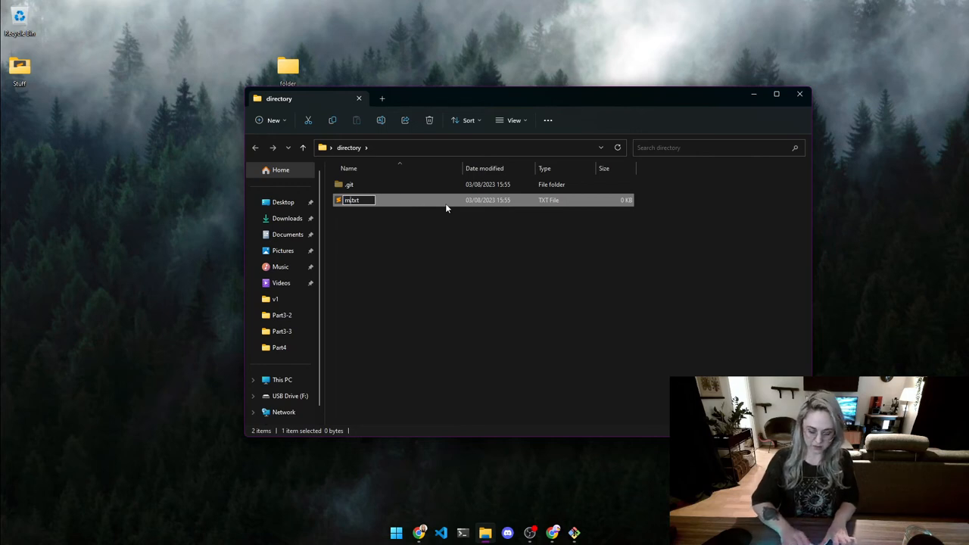
{"action": "type", "text": "id"}
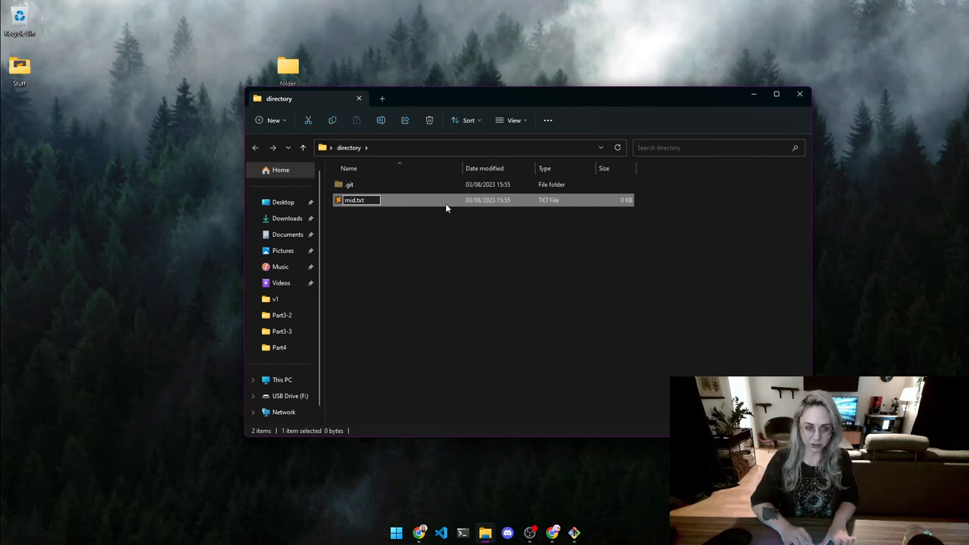
{"action": "type", "text": "nights"}
{"action": "key", "text": "Return"}
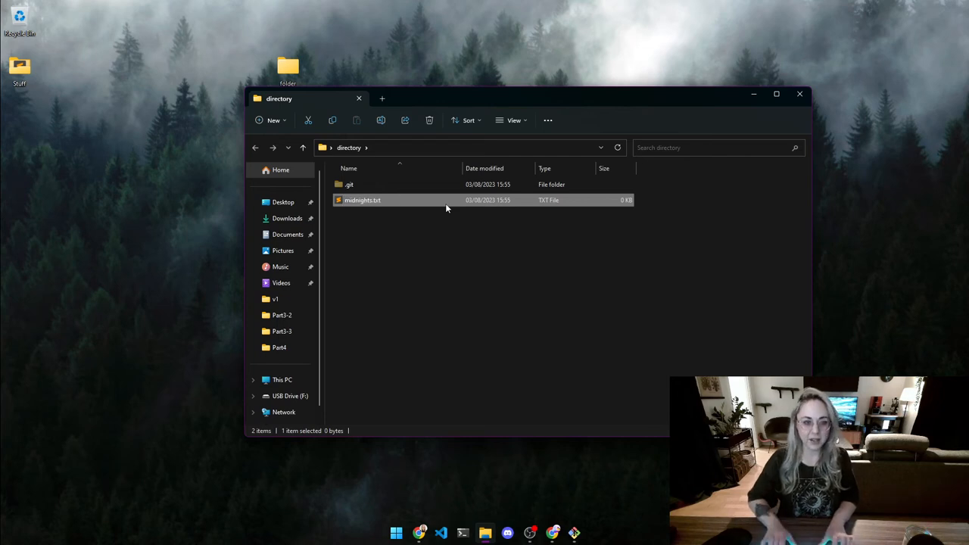
{"action": "double_click", "coordinate": [445, 202]}
Step: Write Red, 1989 and Lover on separate lines in midnights.txt, save and close the editor
{"action": "left_click_drag", "start_coordinate": [464, 100], "coordinate": [534, 166]}
{"action": "type", "text": "R"}
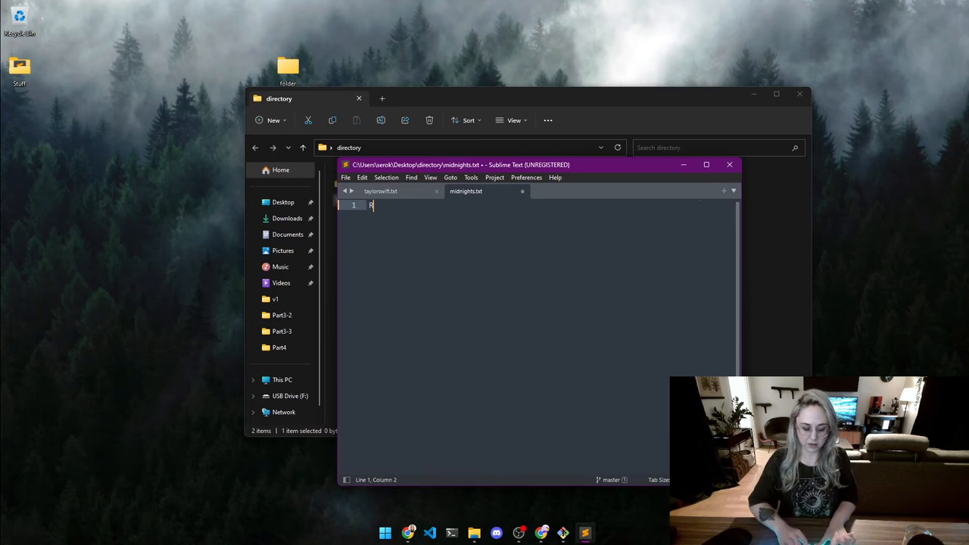
{"action": "type", "text": "ed"}
{"action": "key", "text": "Return"}
{"action": "type", "text": "989"}
{"action": "key", "text": "Return"}
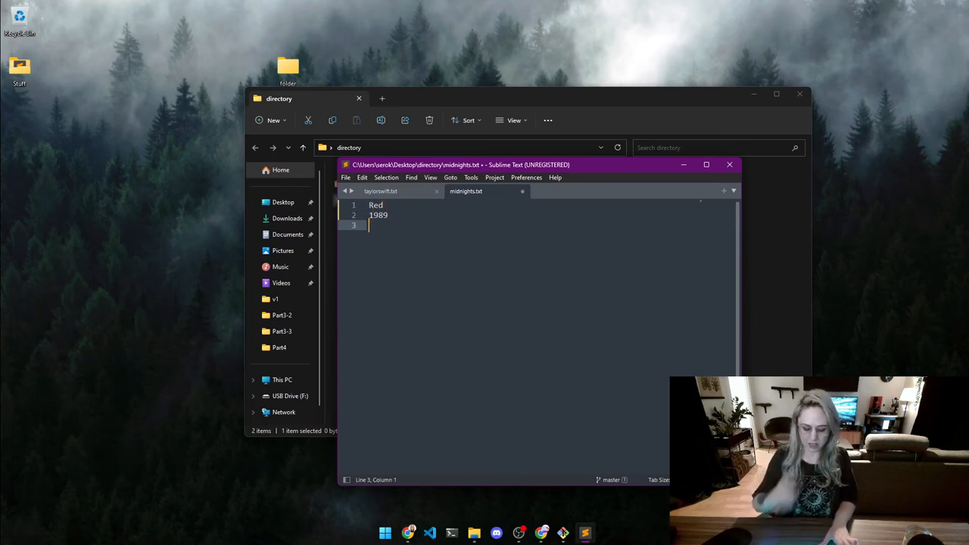
{"action": "type", "text": "er"}
{"action": "key", "text": "ctrl+s"}
{"action": "left_click", "coordinate": [730, 165]}
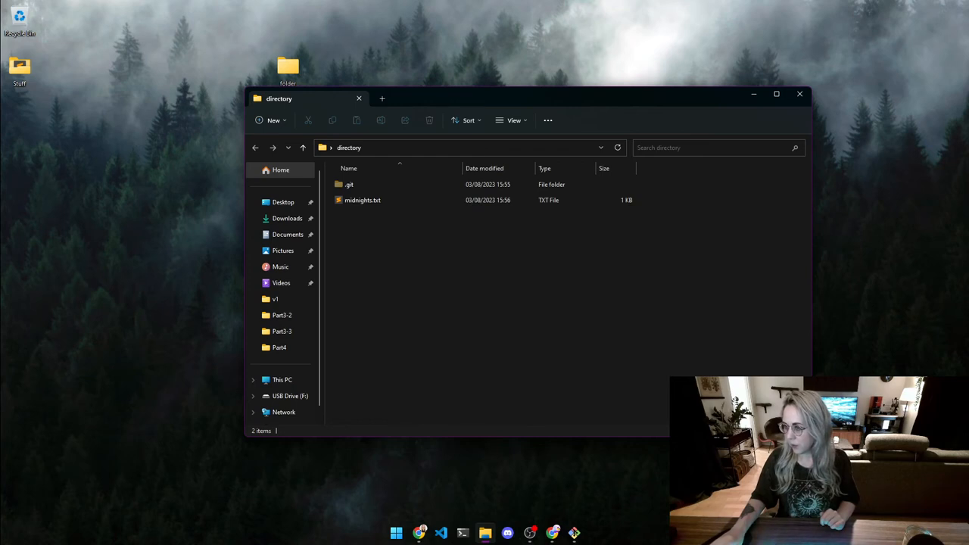
Step: Stage midnights.txt with git add . and check the repository status
{"action": "left_click", "coordinate": [574, 533]}
{"action": "left_click_drag", "start_coordinate": [530, 253], "coordinate": [506, 234]}
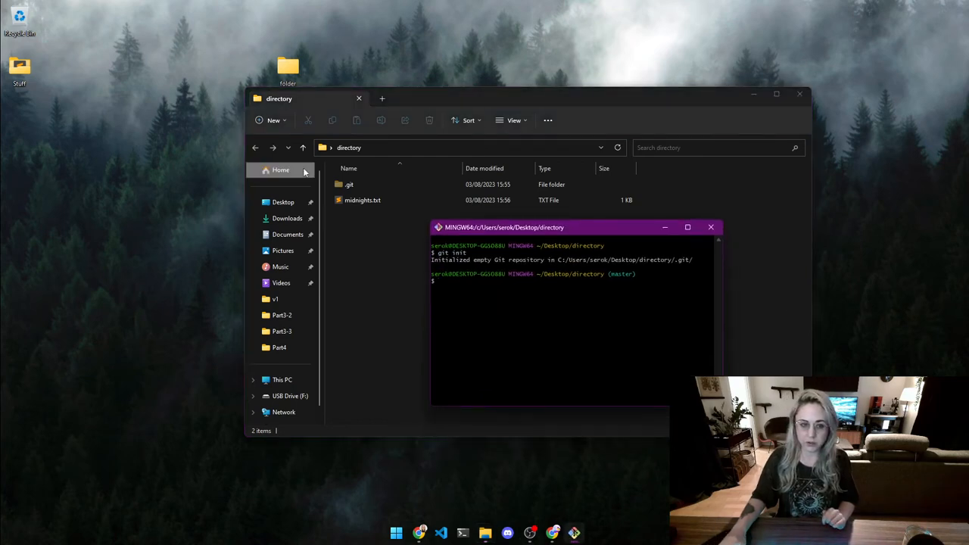
{"action": "triple_click", "coordinate": [561, 316]}
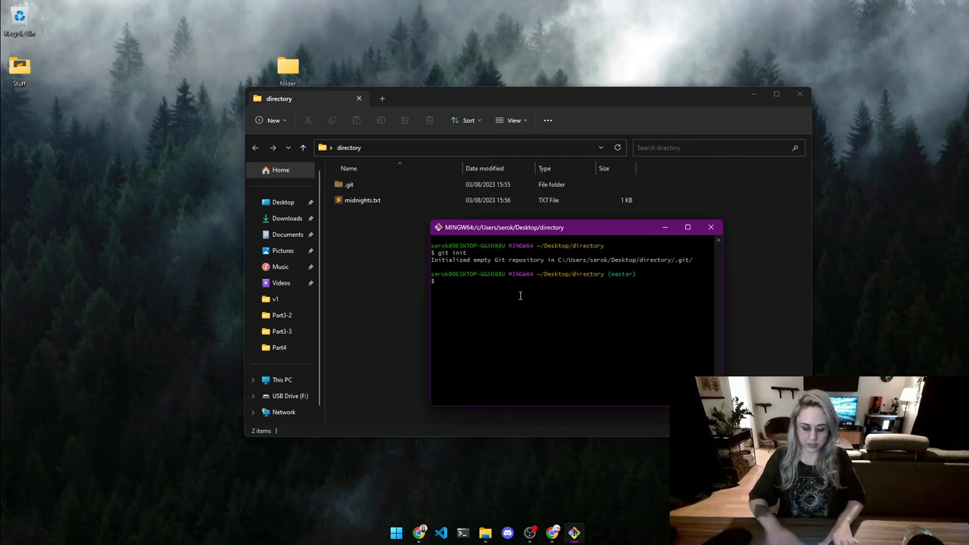
{"action": "type", "text": "git add ."}
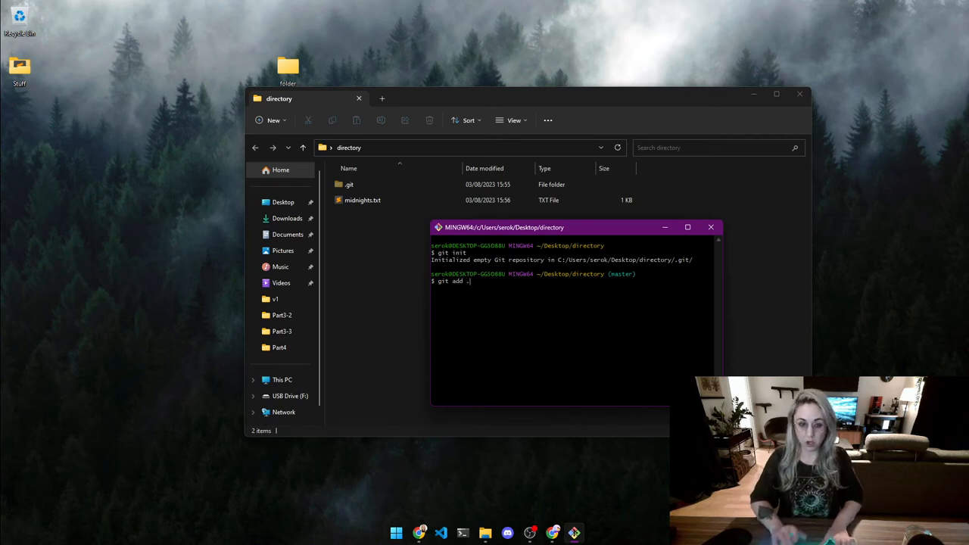
{"action": "key", "text": "Return"}
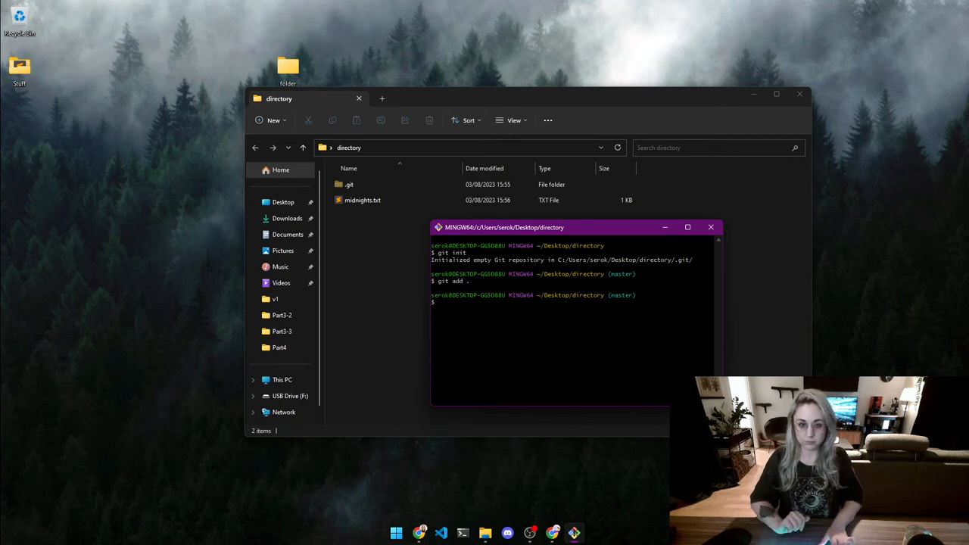
{"action": "type", "text": "git status"}
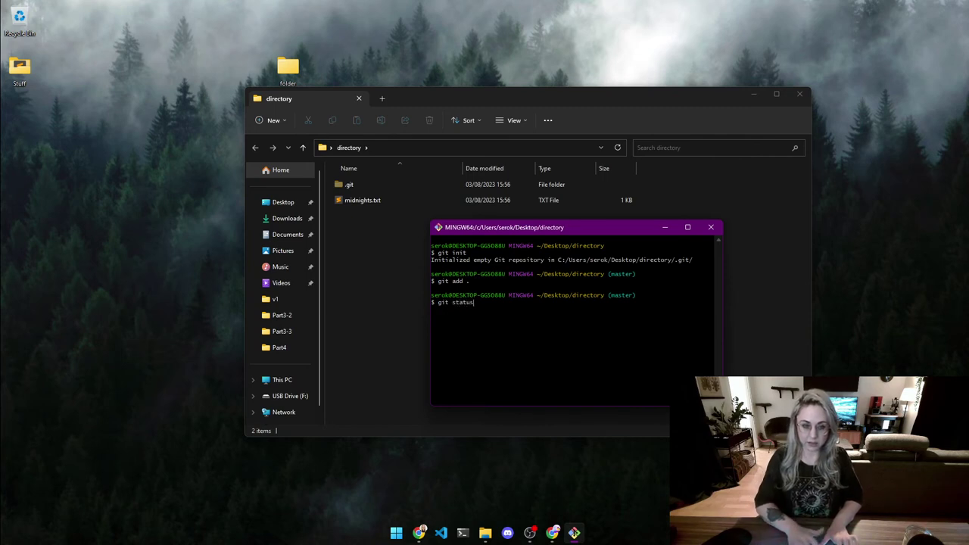
{"action": "key", "text": "Return"}
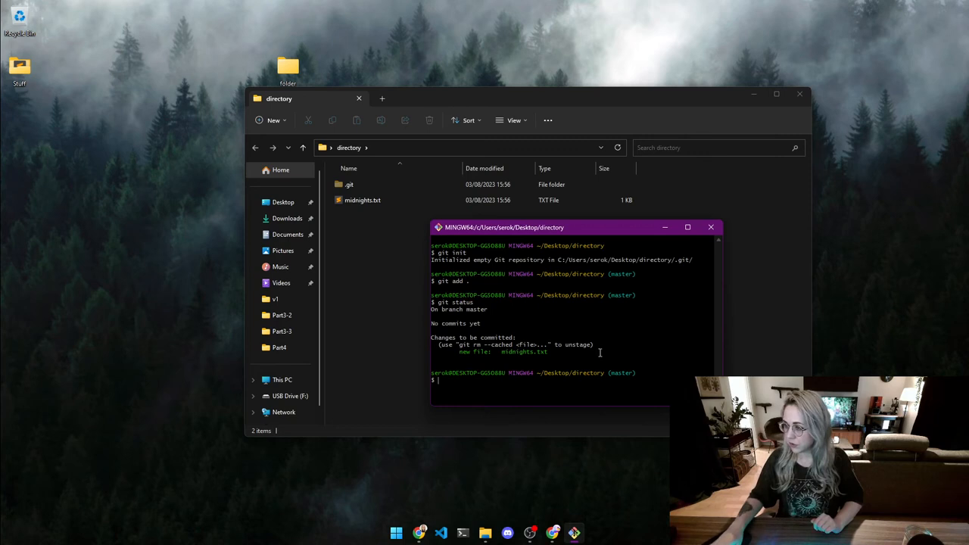
{"action": "type", "text": "git commit -m\"my"}
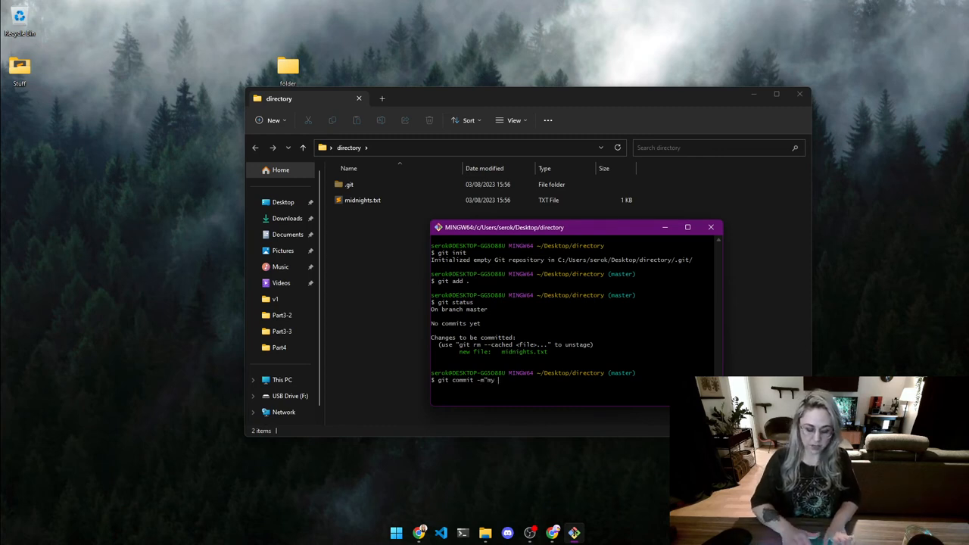
{"action": "type", "text": "first"}
Step: Commit the staged file with the message 'my first commit from local'
{"action": "key", "text": "BackSpace"}
{"action": "key", "text": "BackSpace"}
{"action": "key", "text": "BackSpace"}
{"action": "type", "text": "ommit from local"}
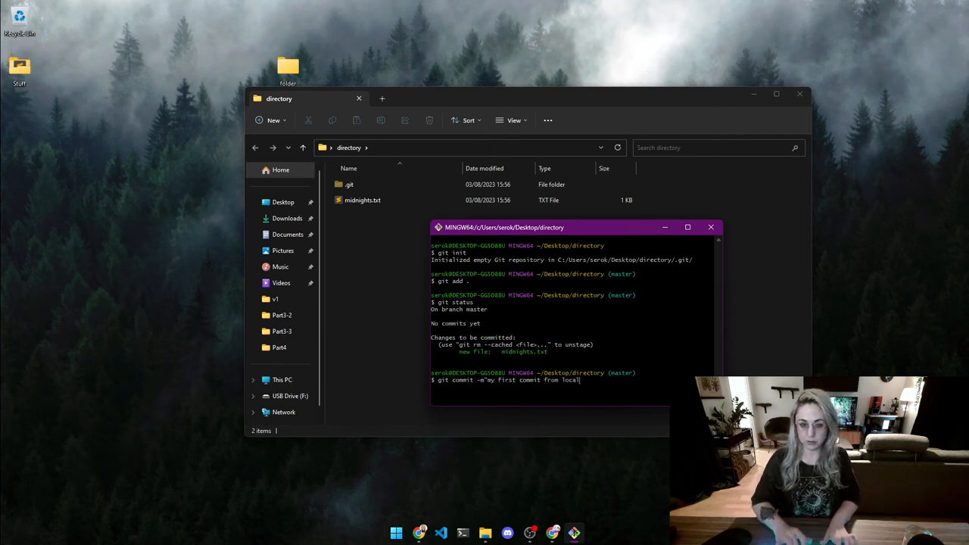
{"action": "type", "text": "\""}
{"action": "key", "text": "Return"}
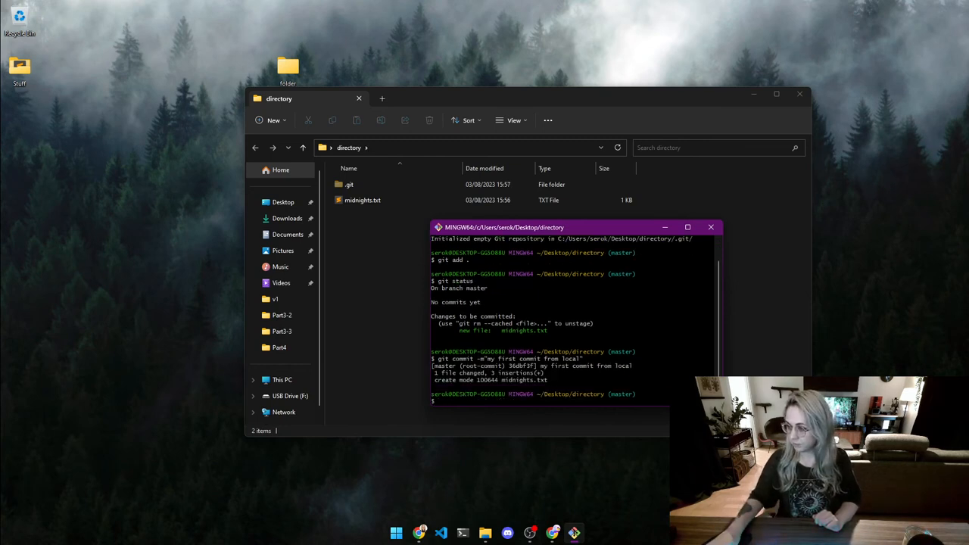
Step: Create a new public GitHub repository named test2
{"action": "left_click", "coordinate": [553, 533]}
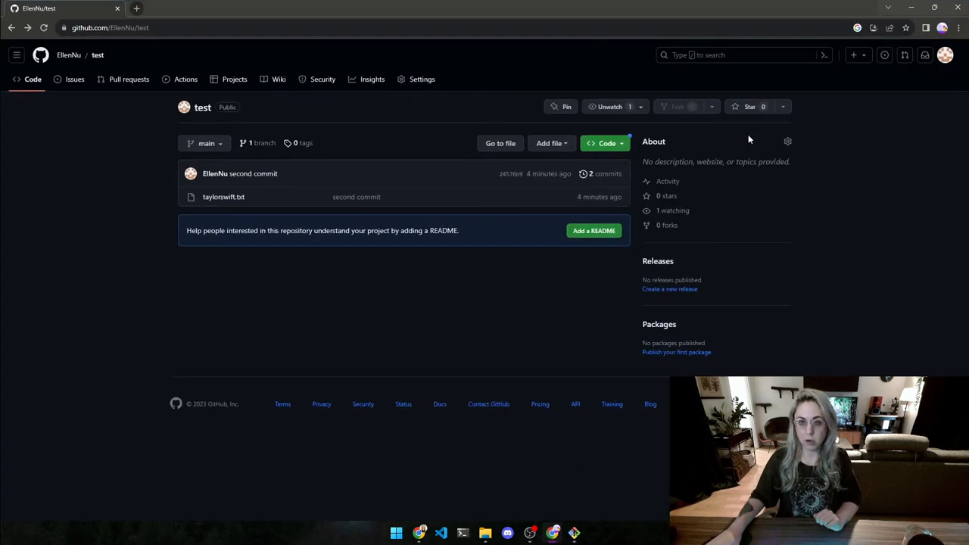
{"action": "left_click", "coordinate": [853, 55]}
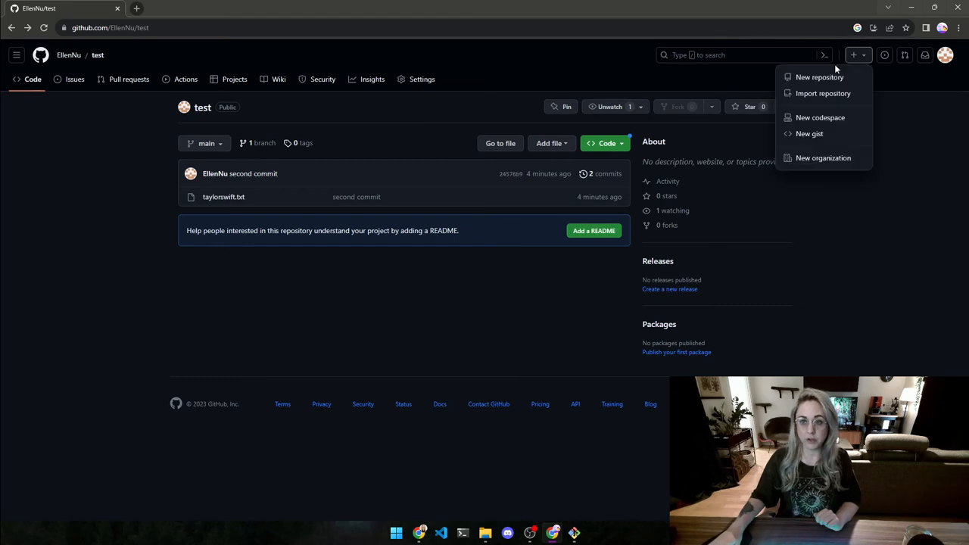
{"action": "left_click", "coordinate": [819, 77]}
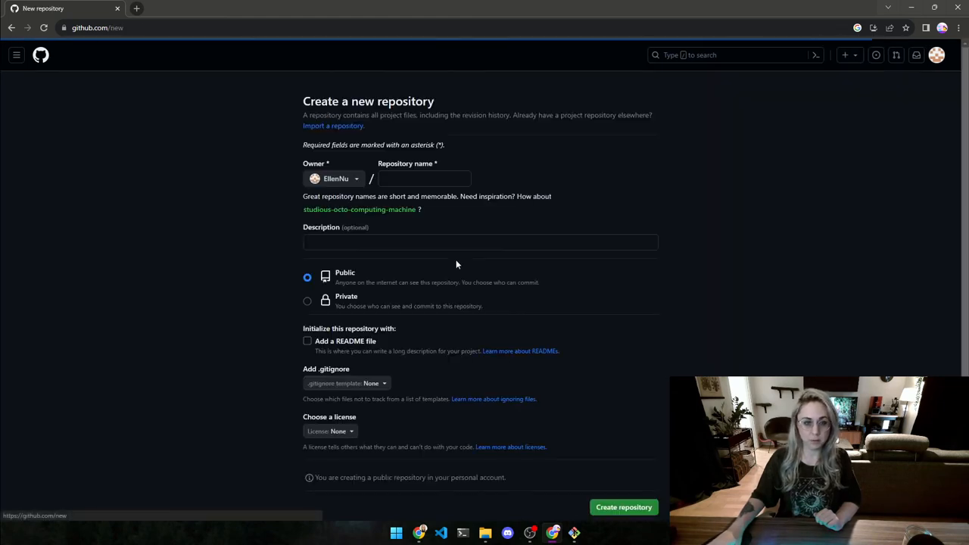
{"action": "left_click", "coordinate": [415, 177]}
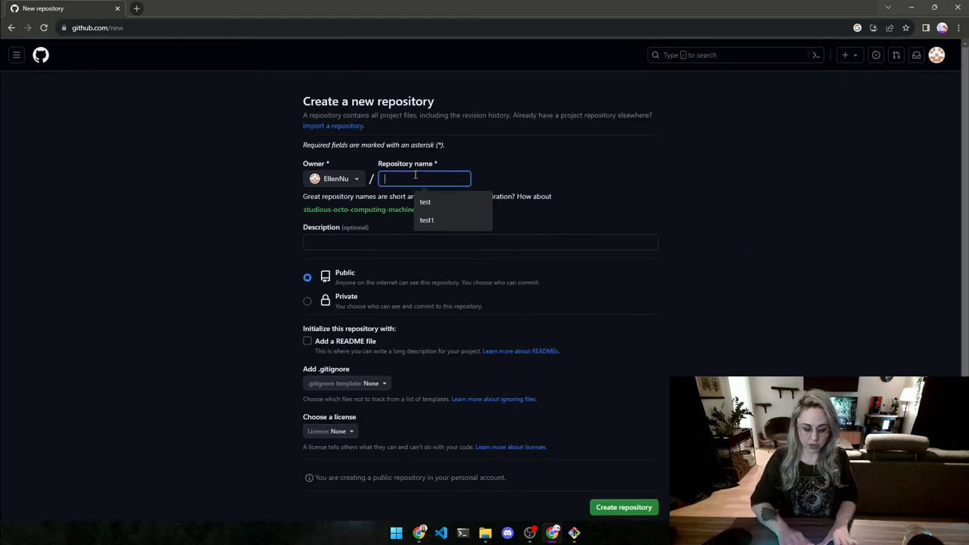
{"action": "type", "text": "test2"}
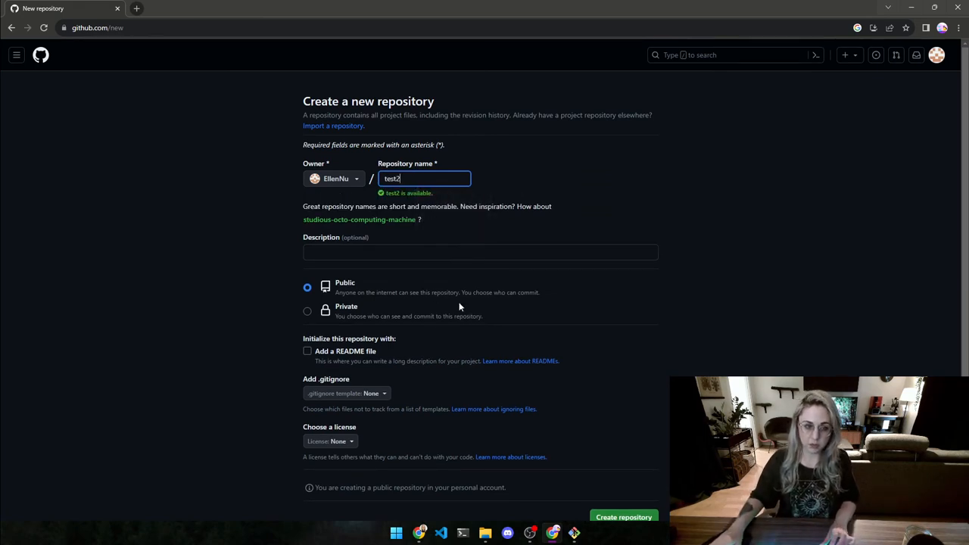
{"action": "scroll", "coordinate": [451, 308], "scroll_direction": "down", "scroll_amount": 3}
{"action": "left_click", "coordinate": [623, 417]}
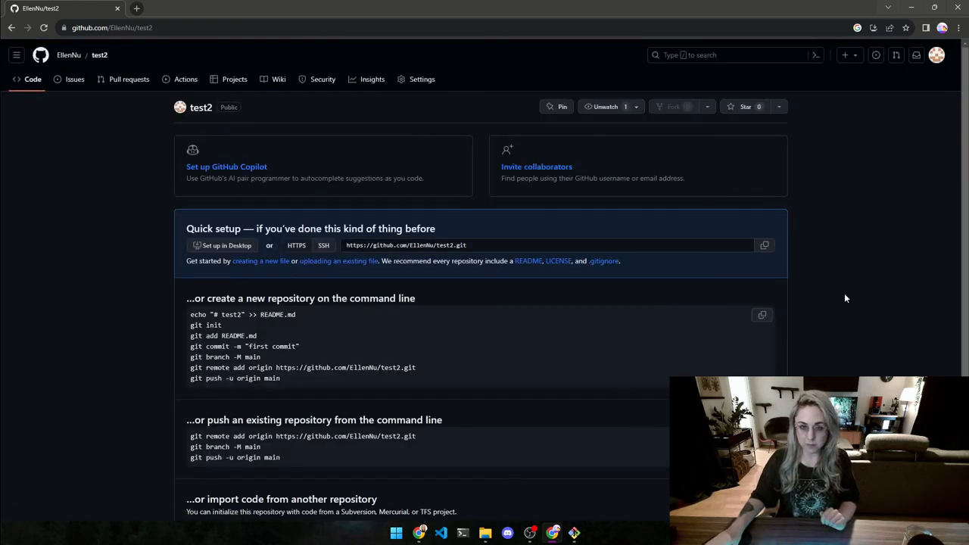
Step: Select the test2 HTTPS address from the Quick setup section for copying
{"action": "left_click", "coordinate": [560, 245]}
{"action": "left_click_drag", "start_coordinate": [470, 245], "coordinate": [345, 245]}
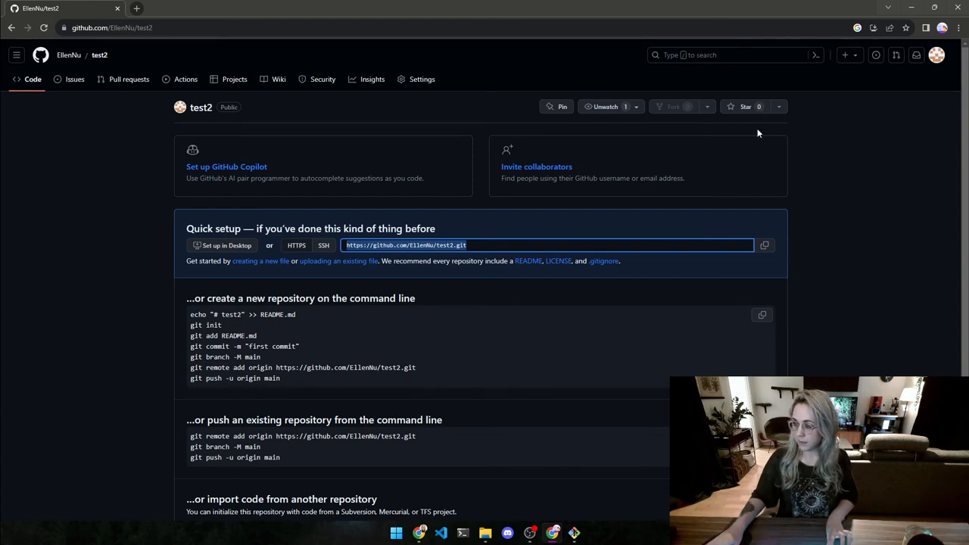
Step: Add the test2 GitHub address as remote origin and confirm it with git remote -v
{"action": "left_click", "coordinate": [910, 6]}
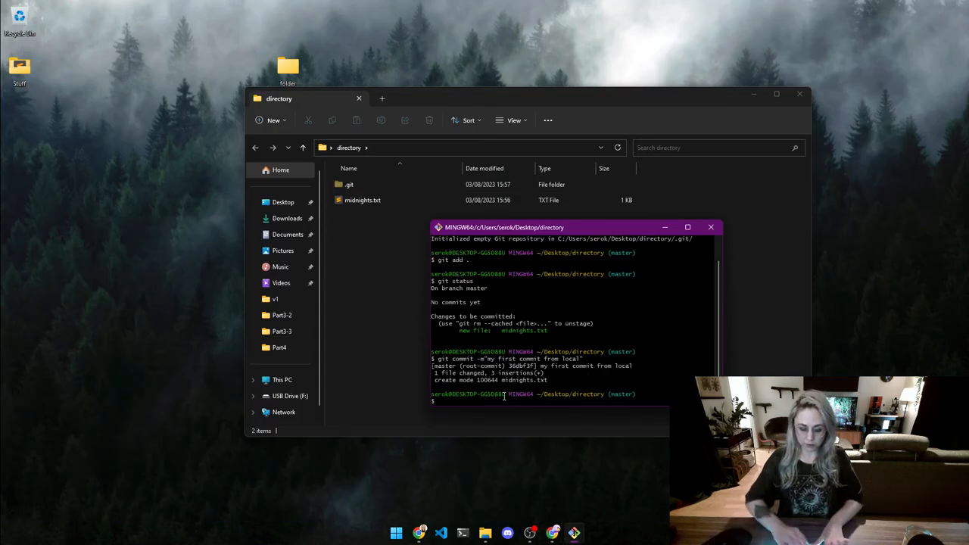
{"action": "type", "text": "git "}
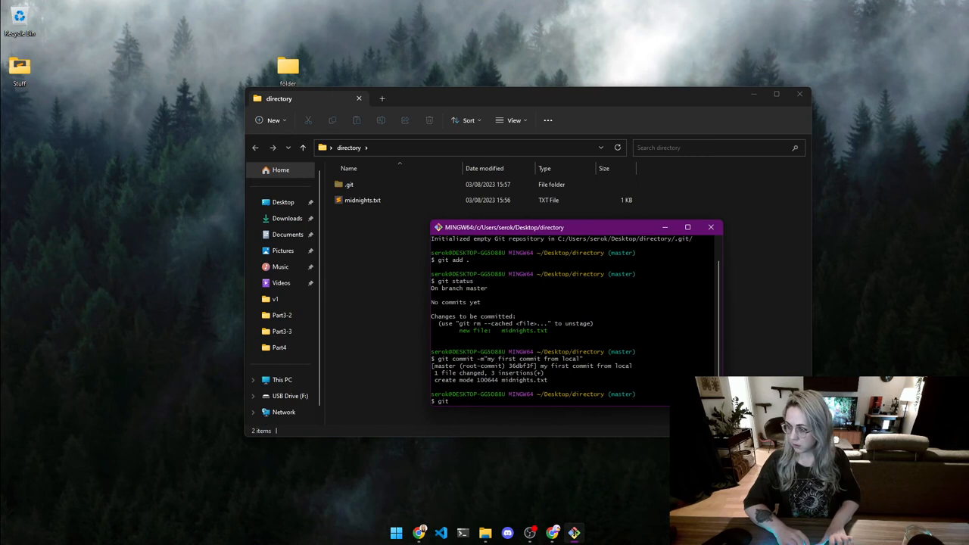
{"action": "type", "text": "remote add"}
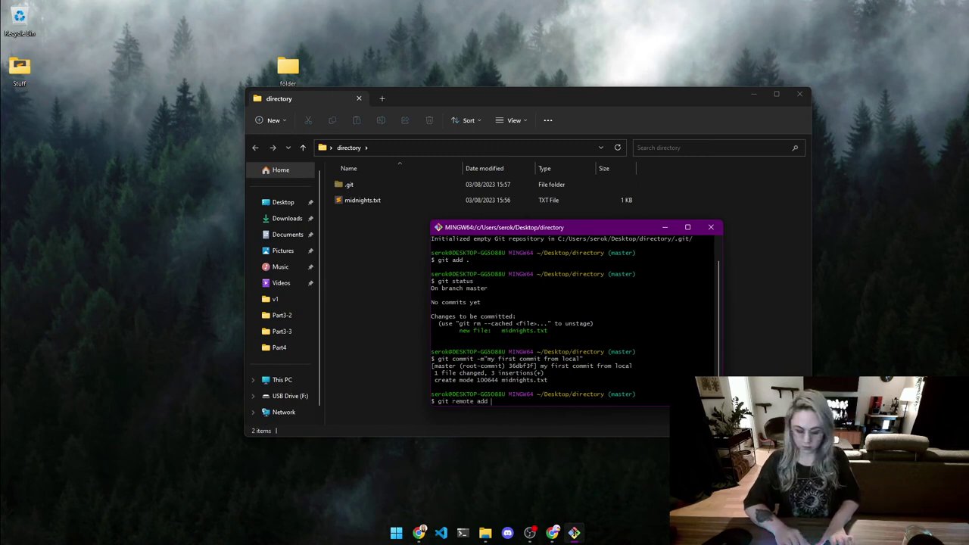
{"action": "type", "text": " org"}
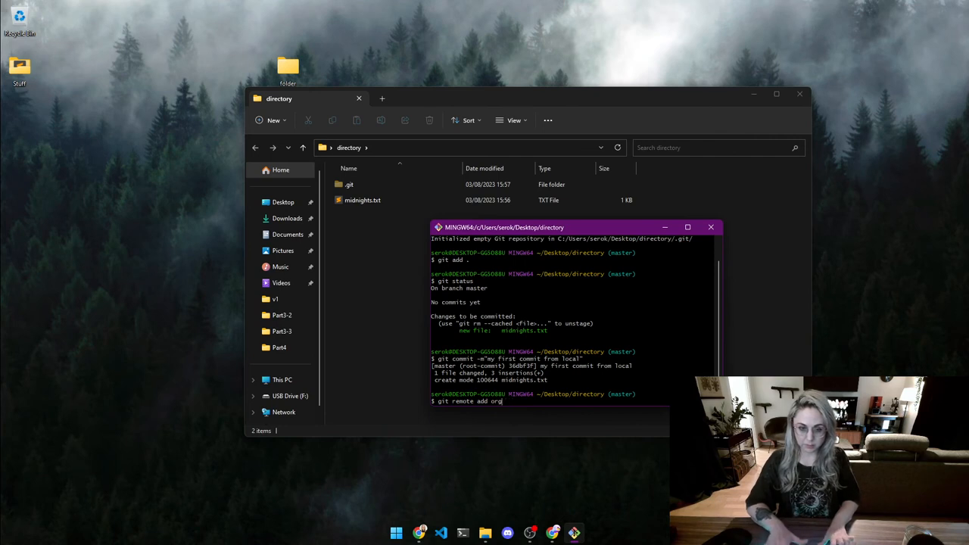
{"action": "type", "text": "iin"}
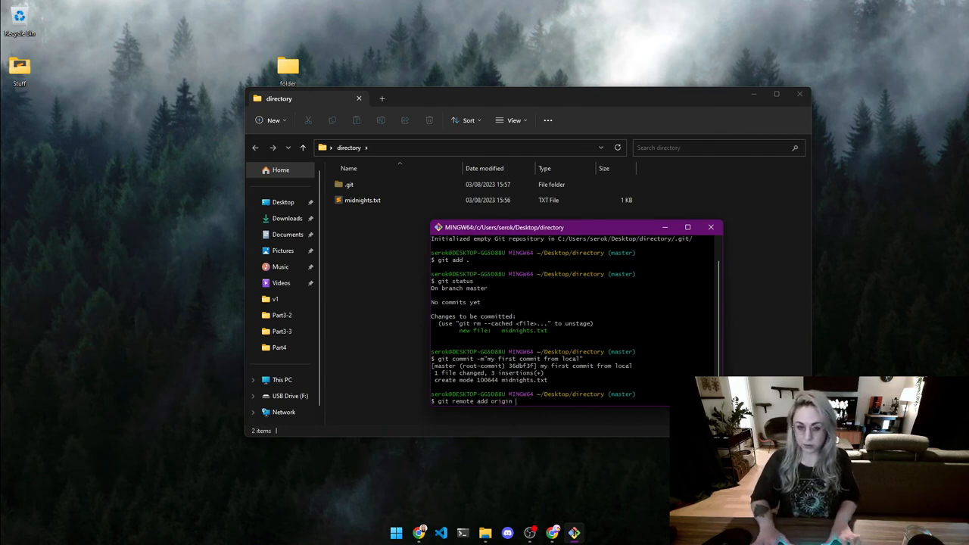
{"action": "key", "text": "shift+Insert"}
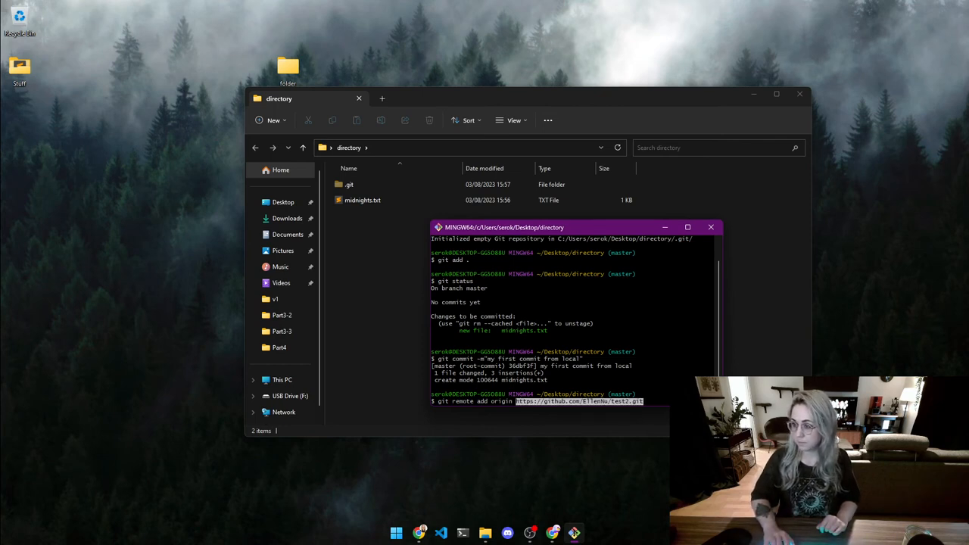
{"action": "key", "text": "Return"}
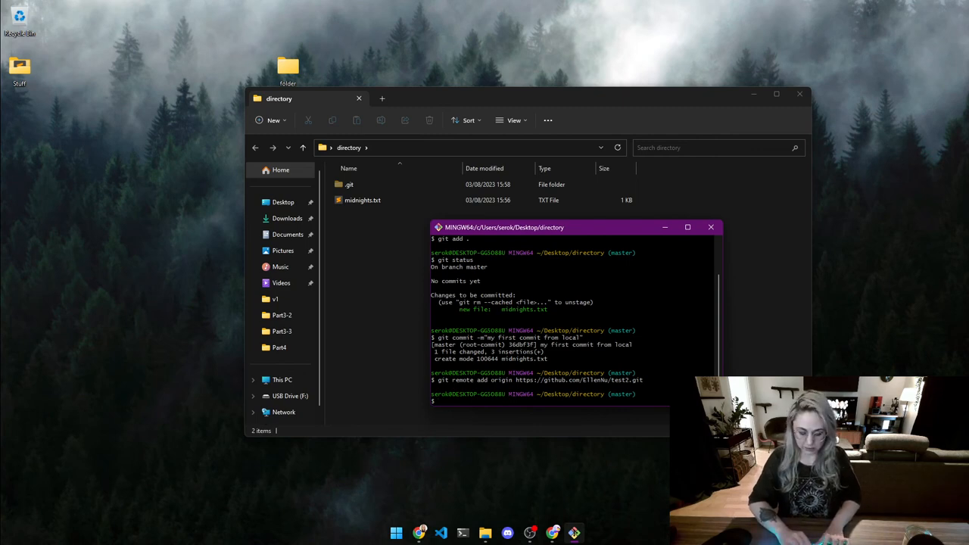
{"action": "type", "text": "git remote -v"}
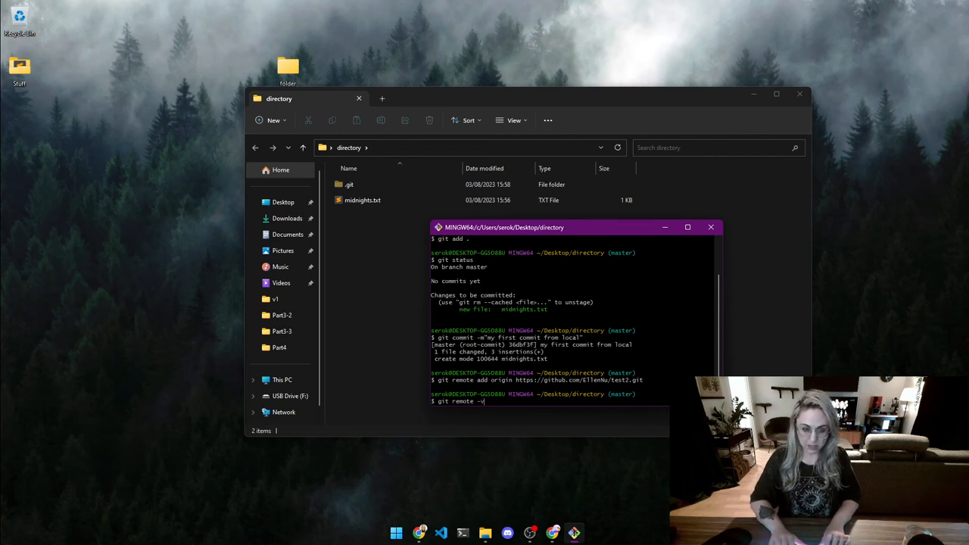
{"action": "key", "text": "Return"}
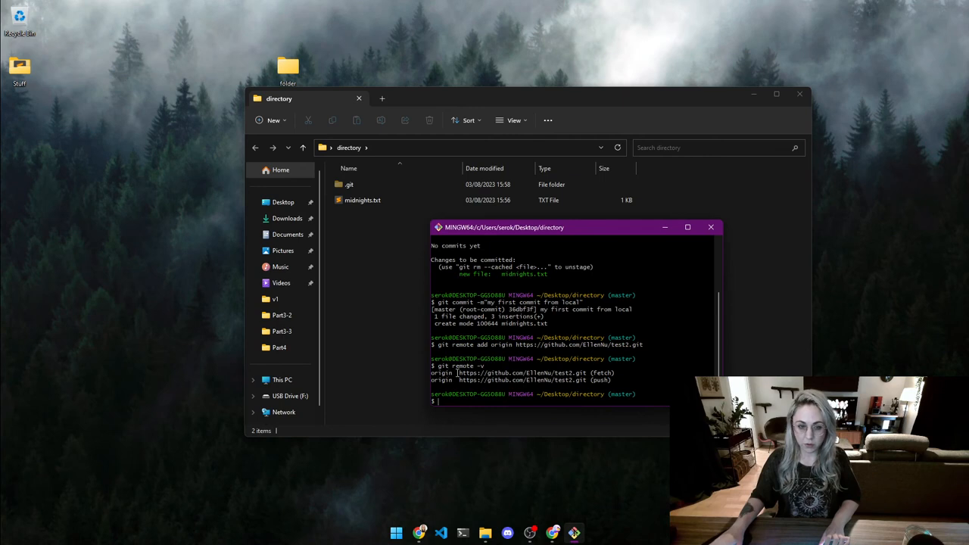
{"action": "mouse_move", "coordinate": [459, 373]}
{"action": "left_mouse_down"}
{"action": "mouse_move", "coordinate": [587, 373]}
{"action": "mouse_move", "coordinate": [457, 381]}
{"action": "mouse_move", "coordinate": [587, 406]}
{"action": "left_mouse_up"}
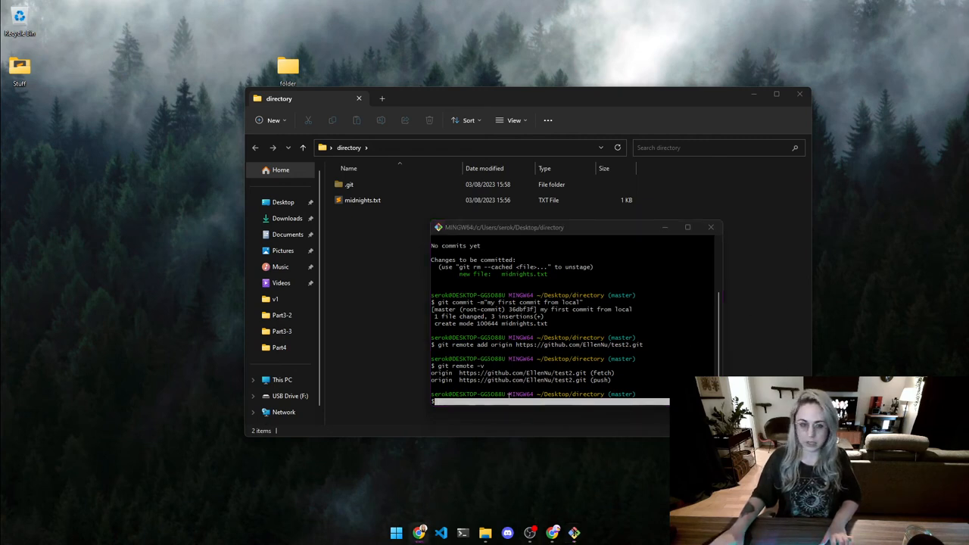
Step: Push master to origin with git push -u origin master, then confirm a clean tree with git status
{"action": "left_click", "coordinate": [454, 407]}
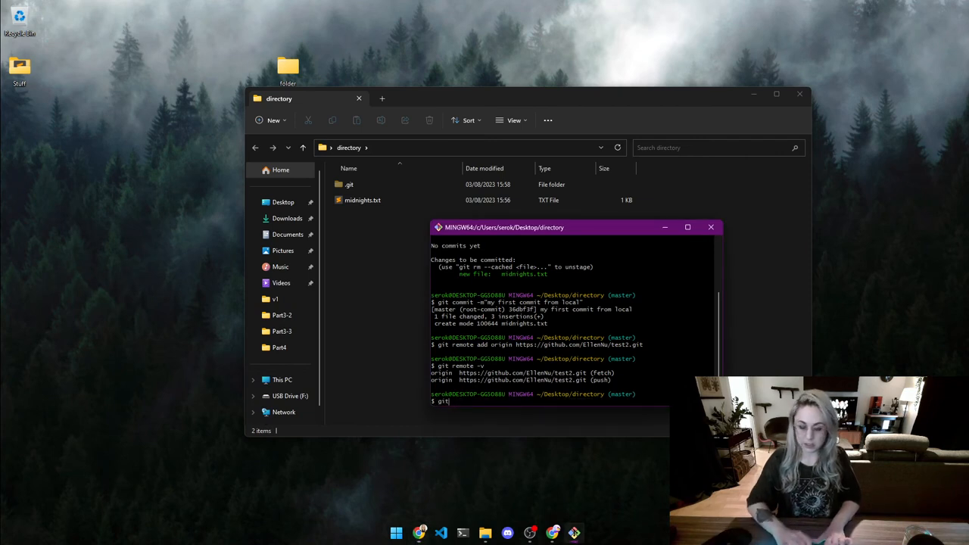
{"action": "type", "text": "git push "}
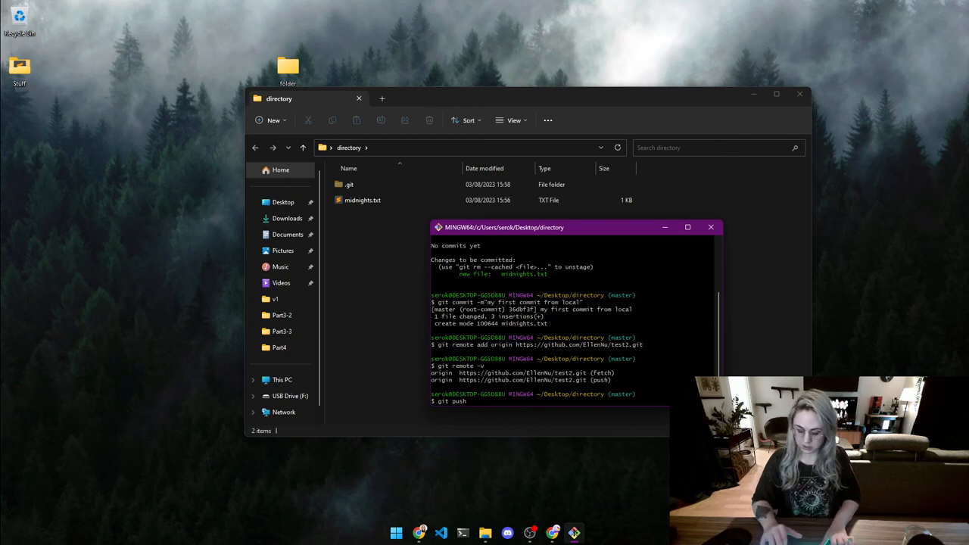
{"action": "type", "text": "-u originmaster"}
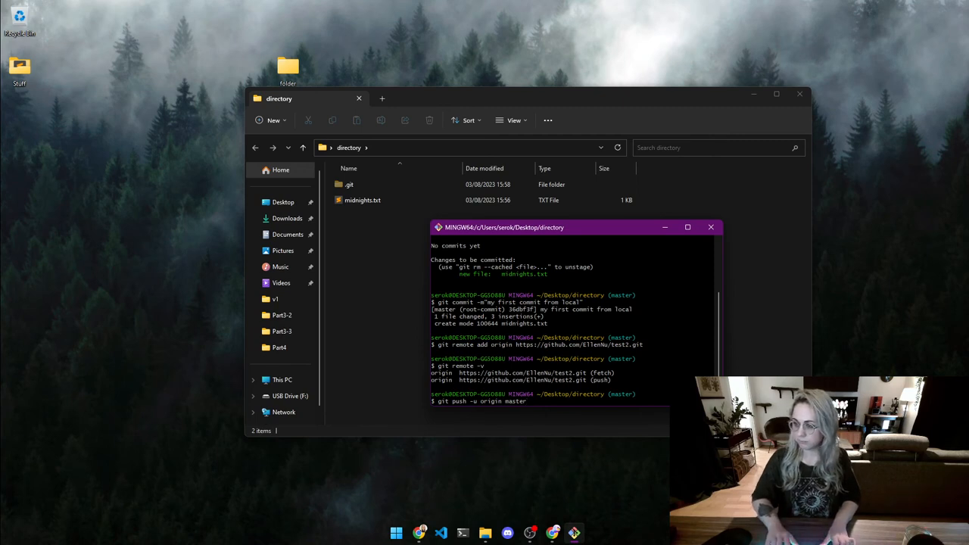
{"action": "key", "text": "Return"}
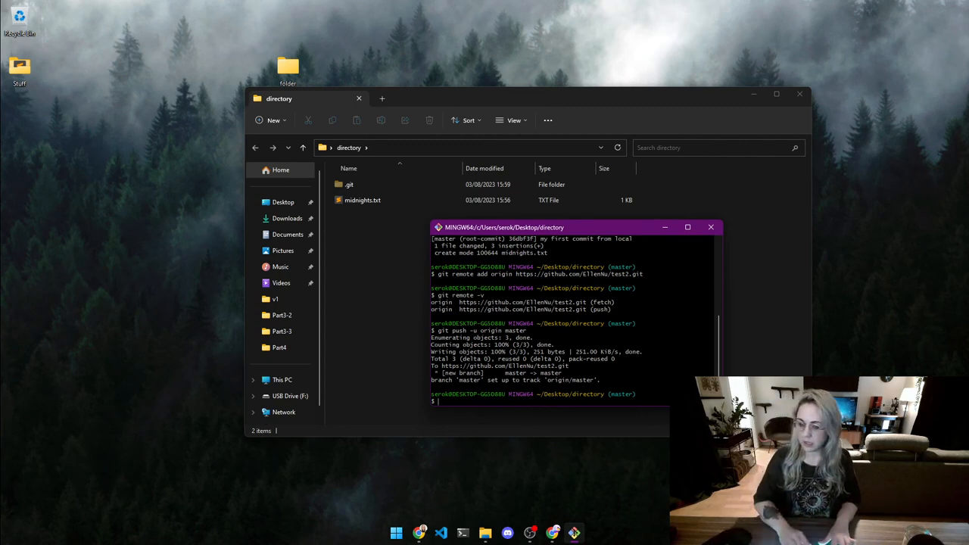
{"action": "type", "text": "gui"}
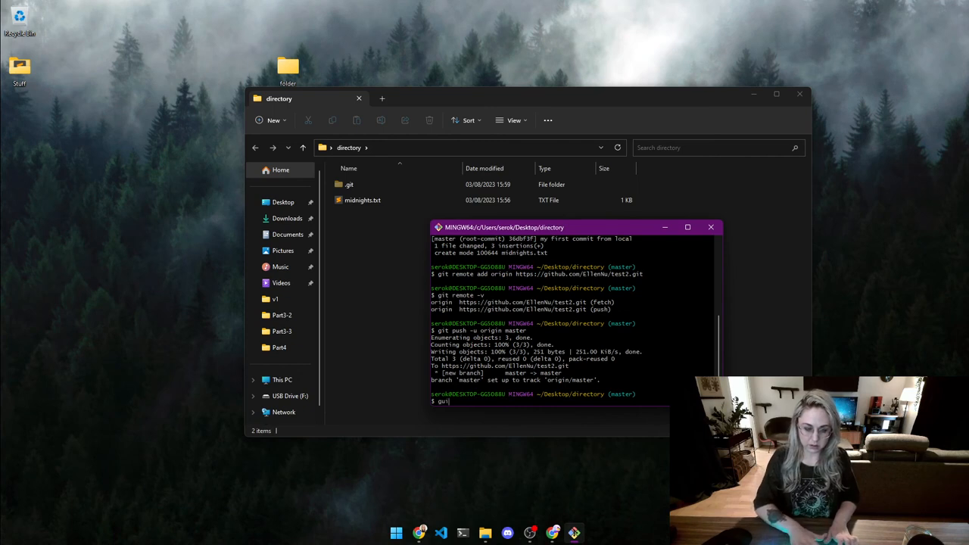
{"action": "key", "text": "BackSpace"}
{"action": "type", "text": "it "}
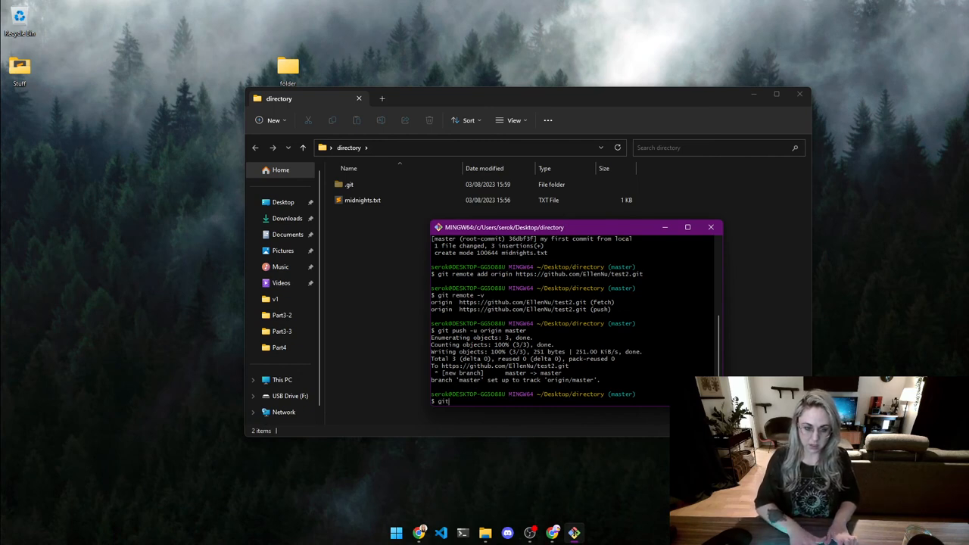
{"action": "type", "text": "status"}
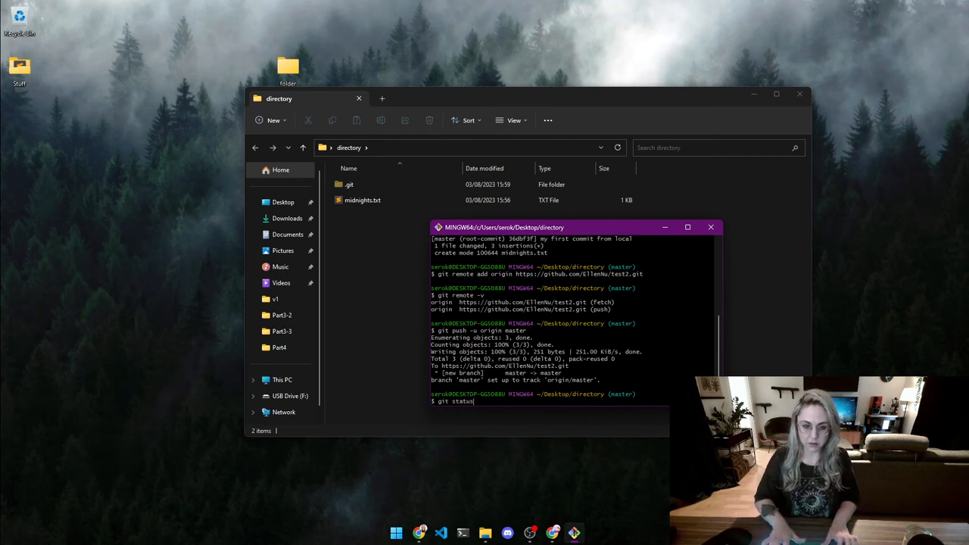
{"action": "key", "text": "Return"}
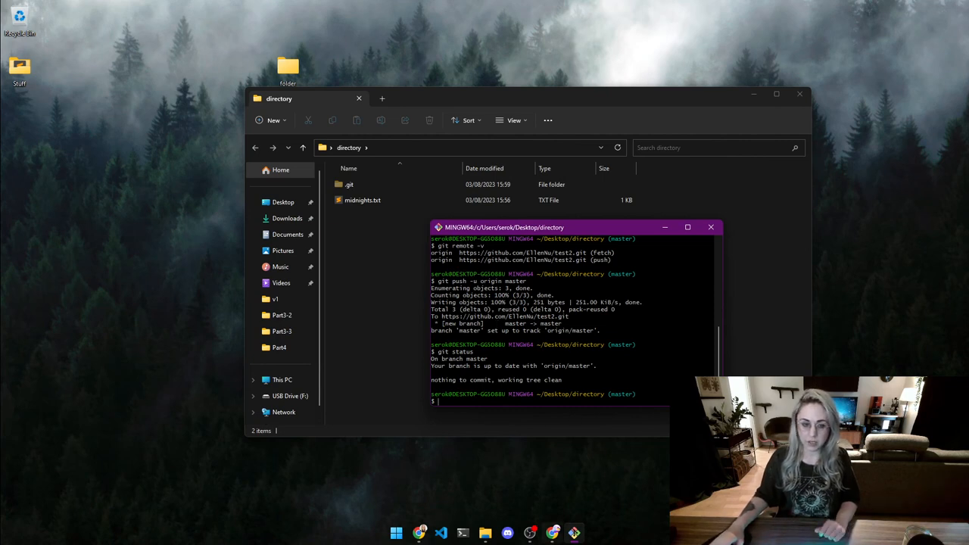
Step: Refresh the test2 page and view the pushed midnights.txt on GitHub
{"action": "left_click", "coordinate": [553, 533]}
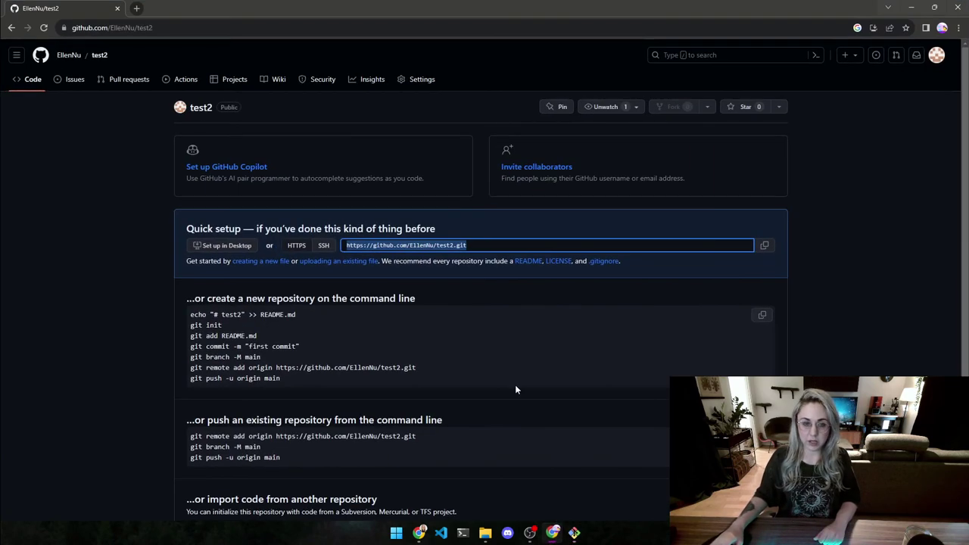
{"action": "left_click", "coordinate": [46, 27]}
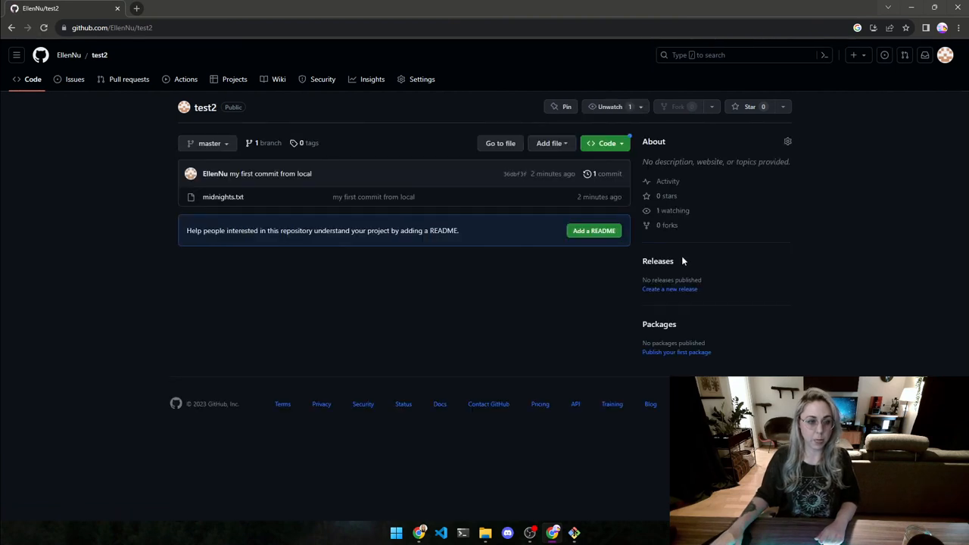
{"action": "left_click", "coordinate": [223, 197]}
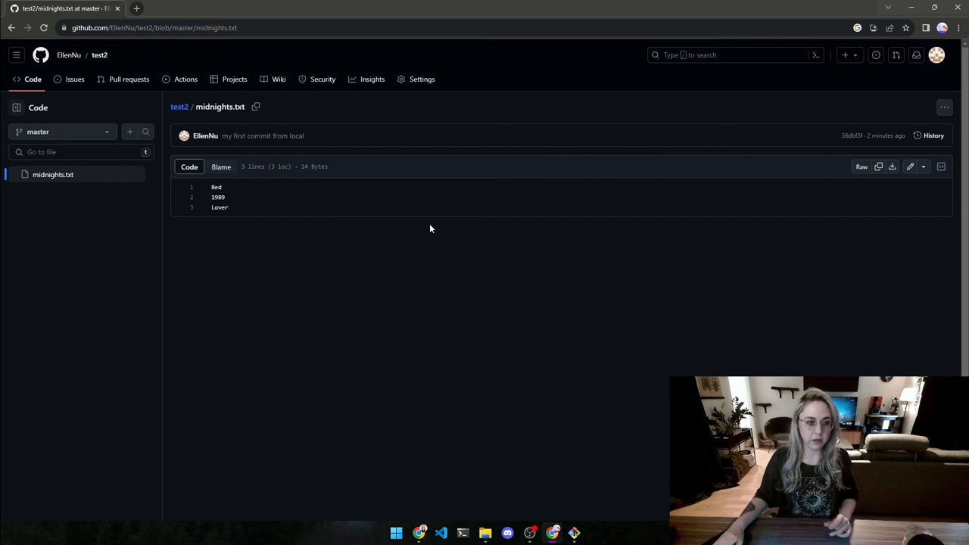
{"action": "key", "text": "alt+Left"}
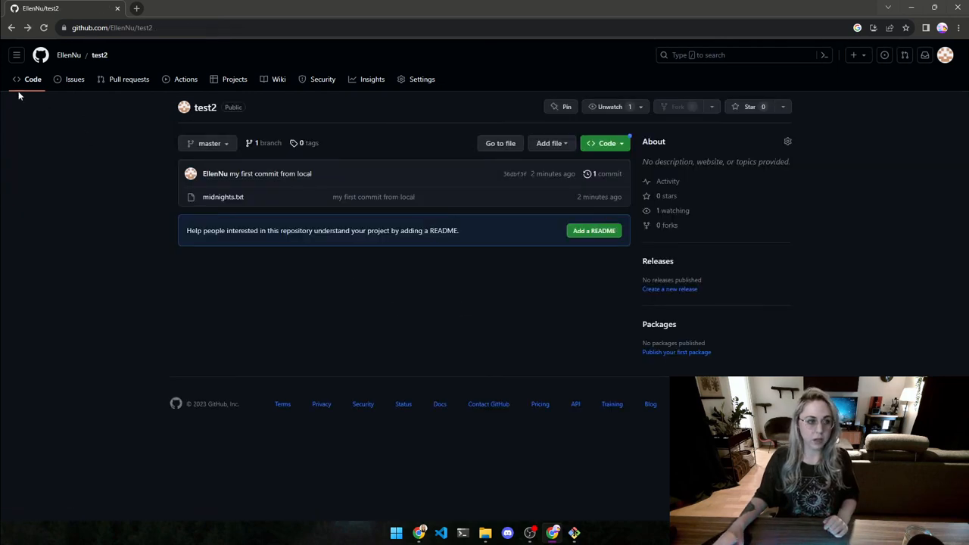
Step: Visit the profile page and both repositories, test and test2, returning to the profile
{"action": "left_click", "coordinate": [68, 54]}
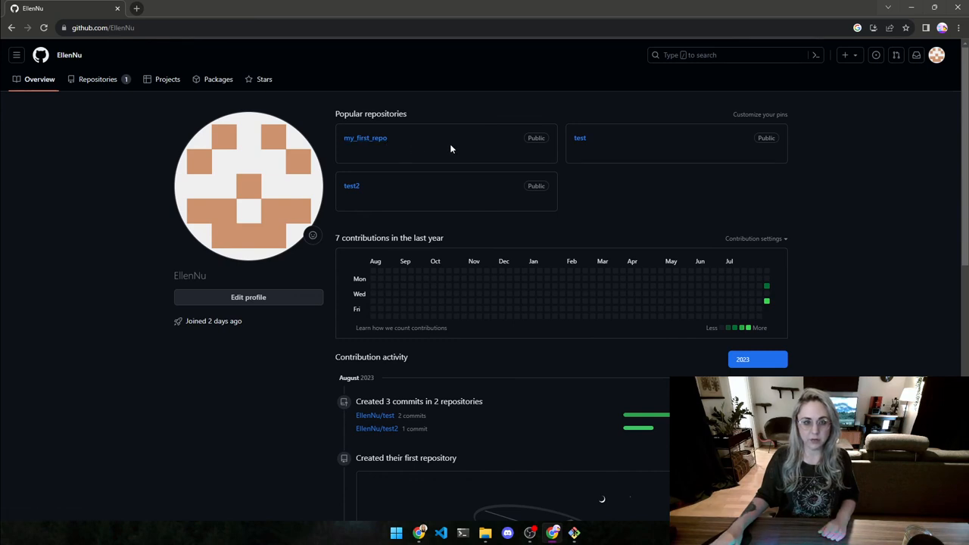
{"action": "left_click", "coordinate": [580, 140]}
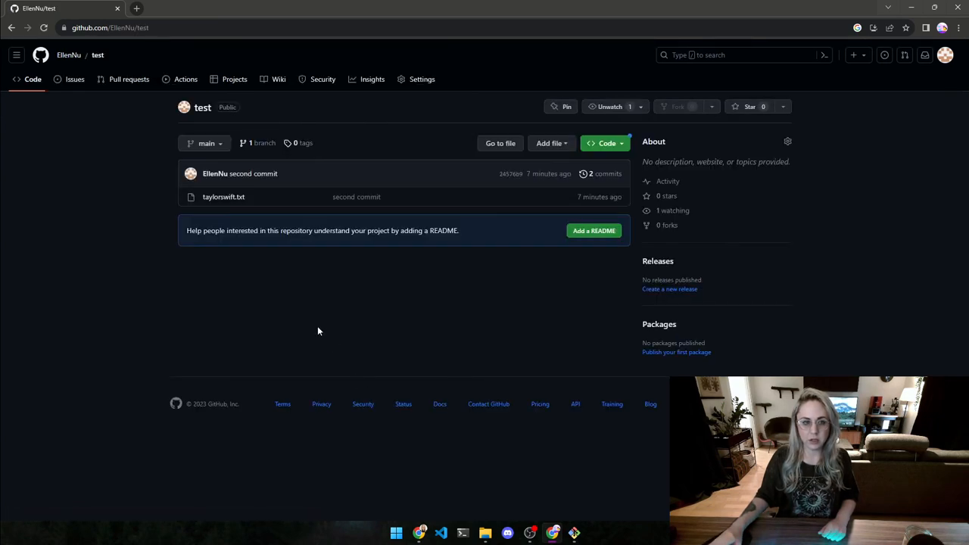
{"action": "key", "text": "alt+Left"}
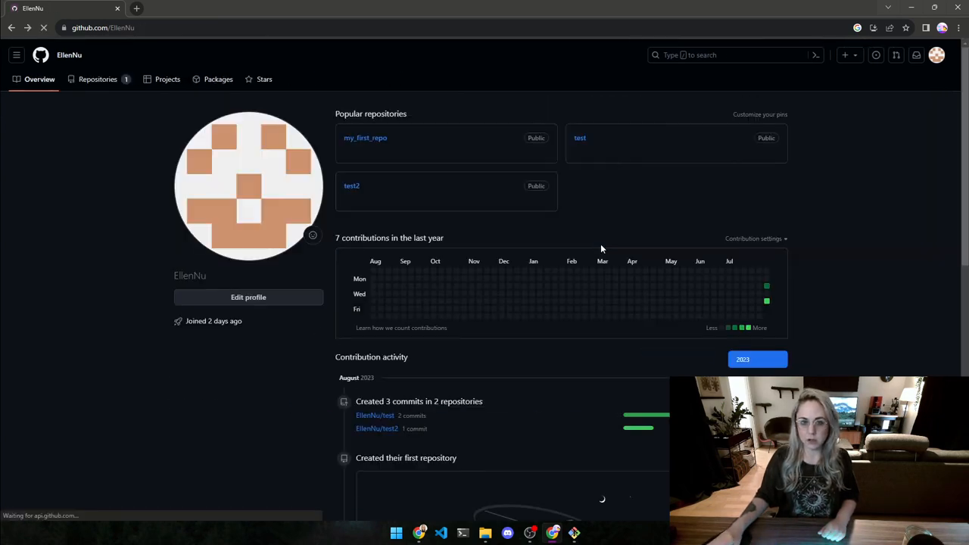
{"action": "left_click", "coordinate": [352, 186]}
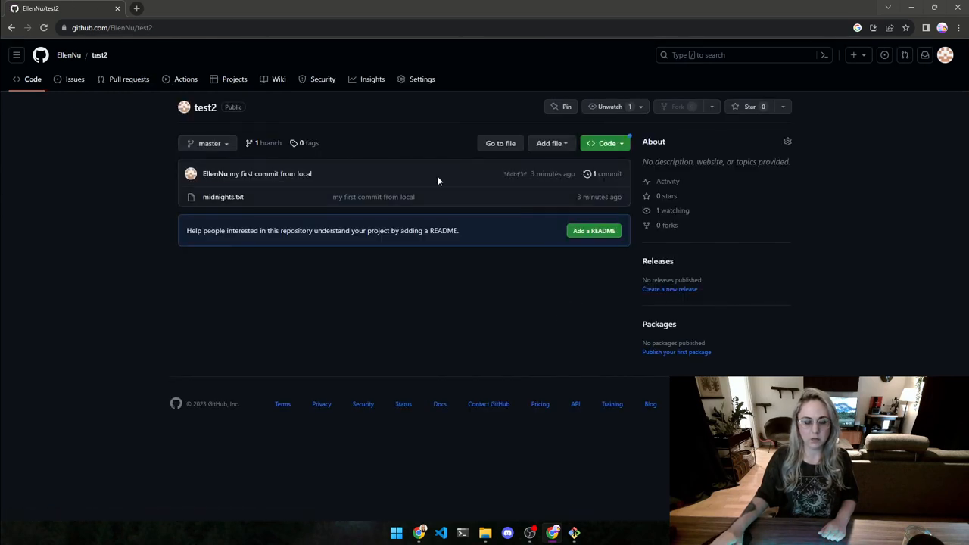
{"action": "key", "text": "alt+Left"}
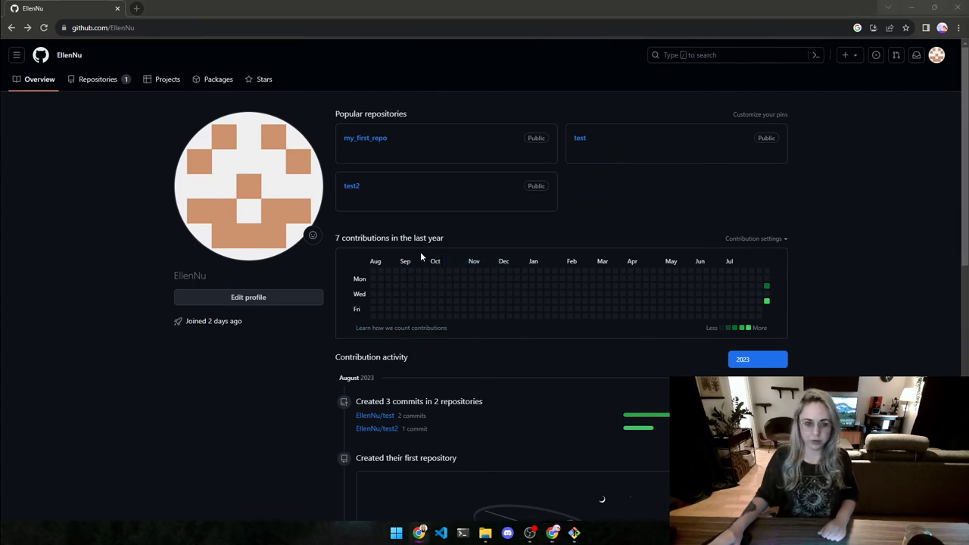
Step: Reopen the test2 repository page listing midnights.txt under its single commit
{"action": "left_click", "coordinate": [11, 28]}
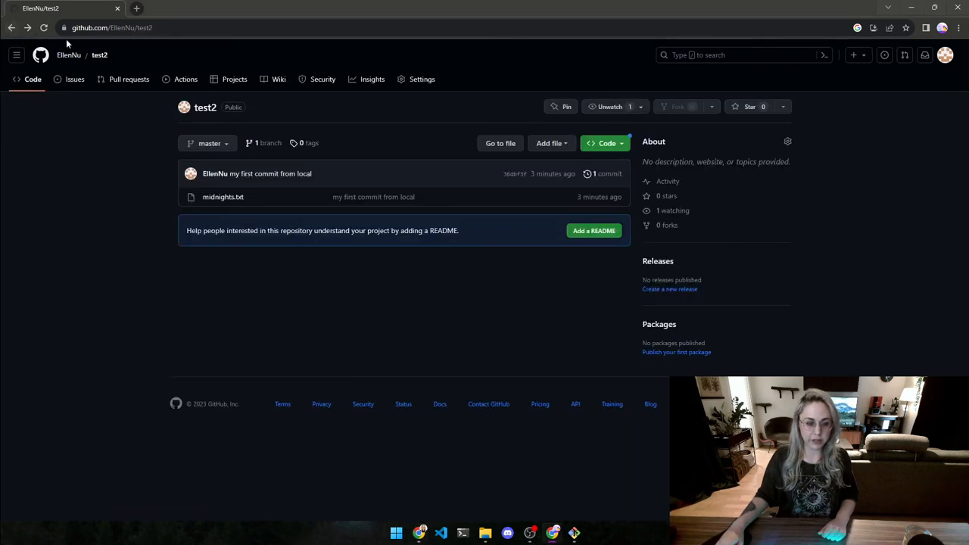